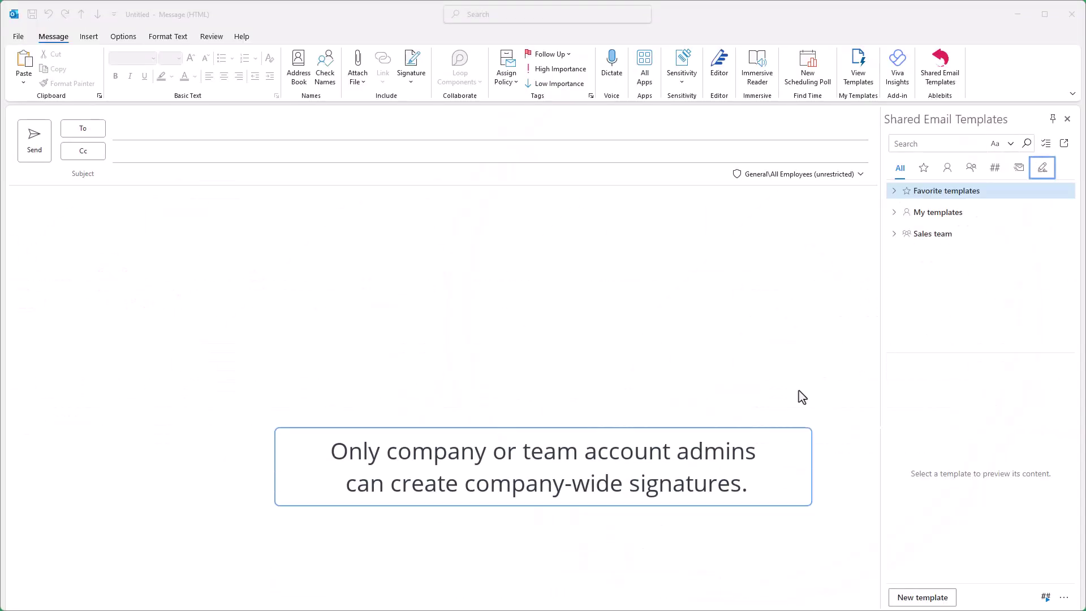
Step: Switch the Shared Email Templates pane to signatures and open the Company signatures options menu
click(1043, 168)
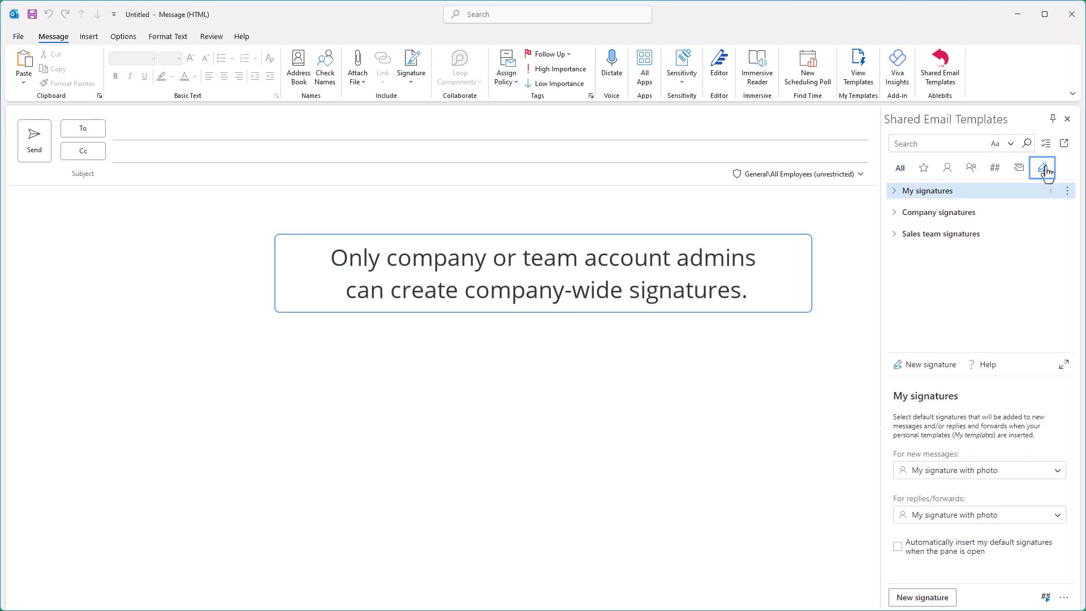
click(1066, 212)
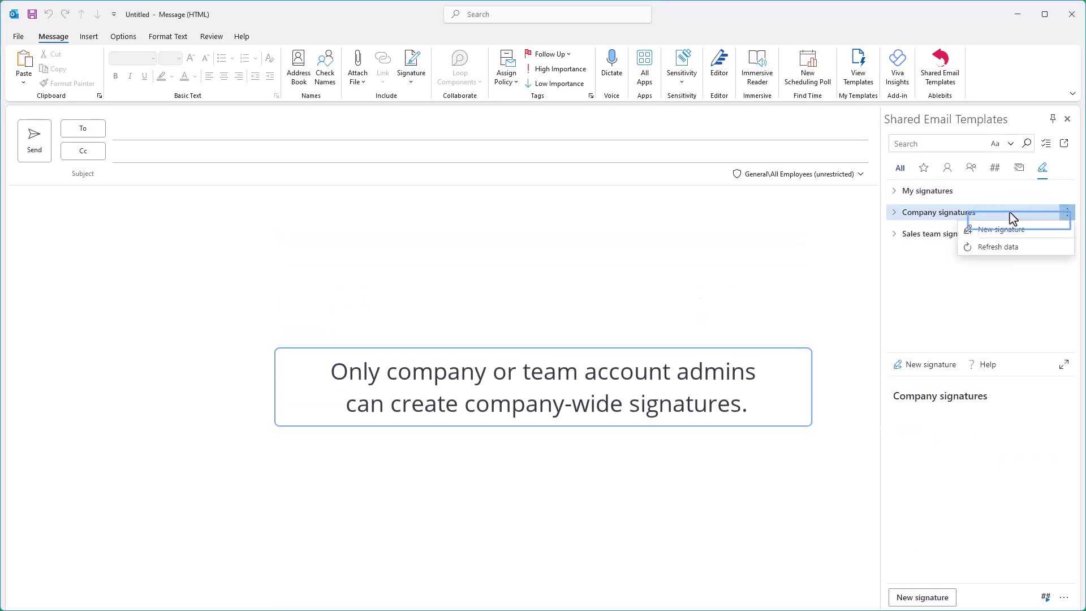
Step: Create a new company signature titled 'Company signature with banner'
click(1017, 235)
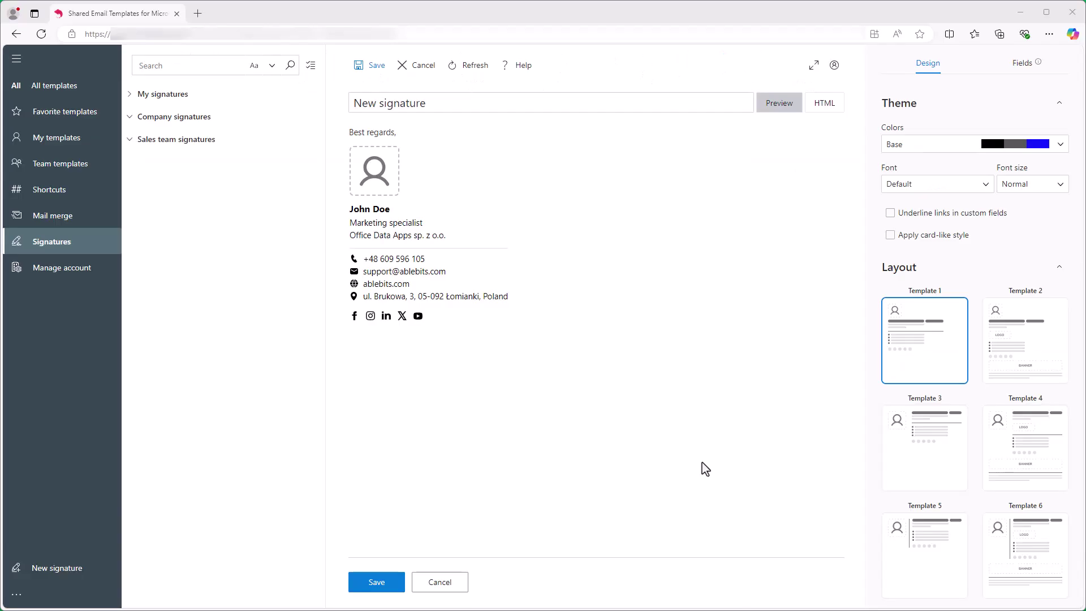
click(471, 99)
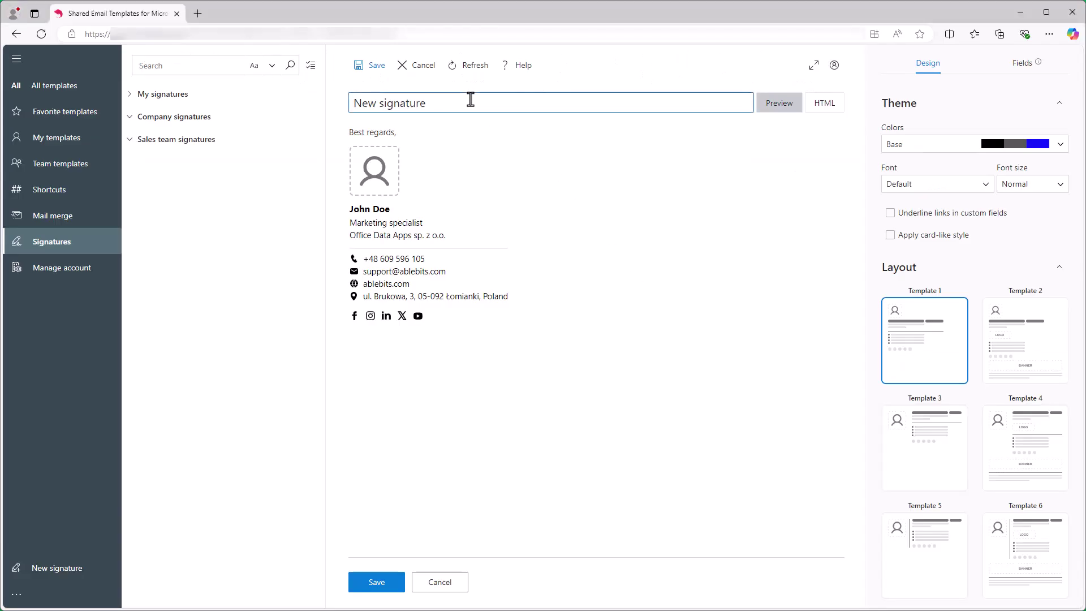
key(BackSpace)
key(BackSpace)
key(BackSpace)
key(BackSpace)
key(BackSpace)
key(BackSpace)
key(BackSpace)
key(BackSpace)
key(BackSpace)
key(BackSpace)
key(BackSpace)
key(BackSpace)
key(BackSpace)
text(Company signature with banner)
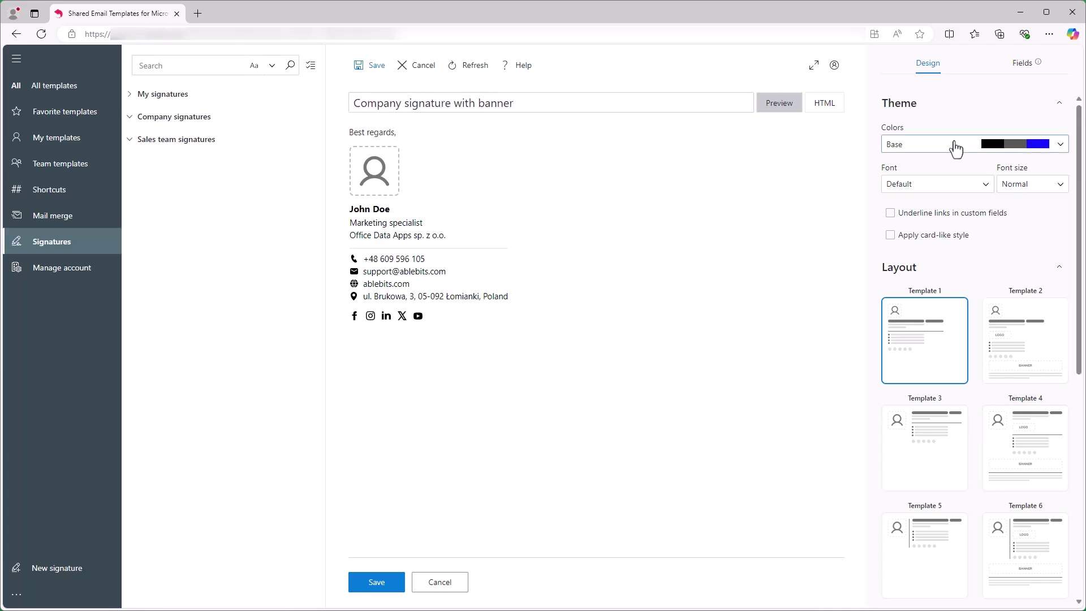
Step: Apply the Hunter green colour theme and the Template 6 logo-and-banner layout
click(1013, 147)
click(1016, 205)
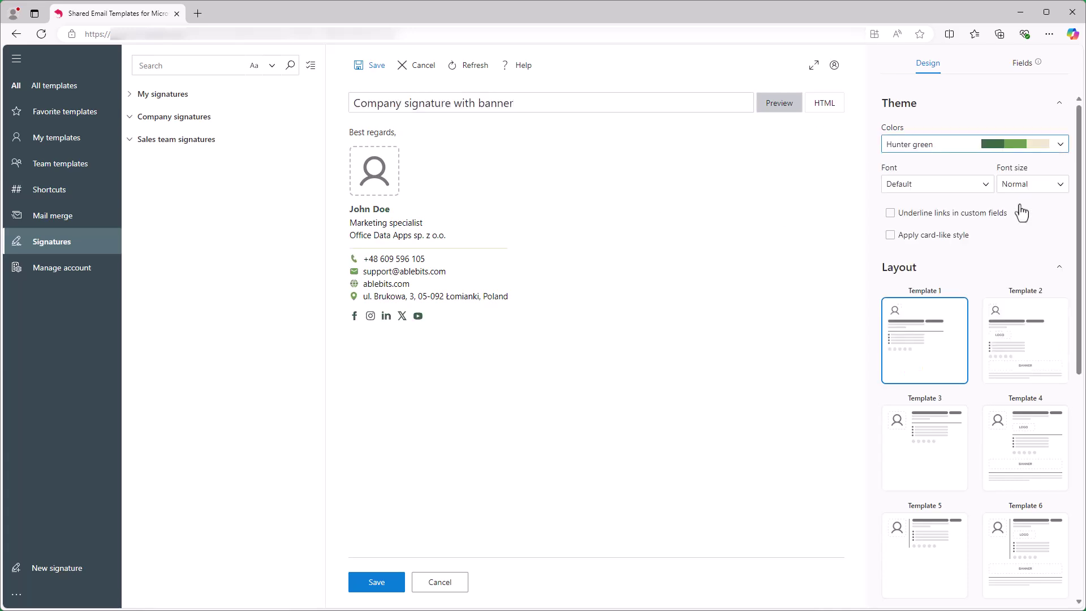
click(1013, 546)
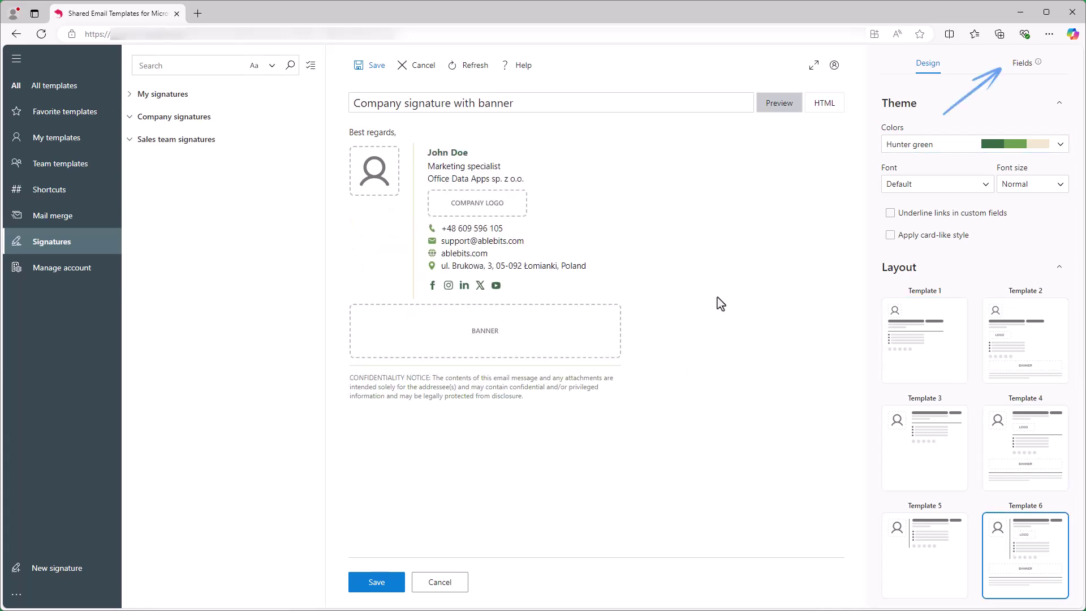
Step: Show the signature's Fields tab listing General and Contact details placeholders
click(1021, 69)
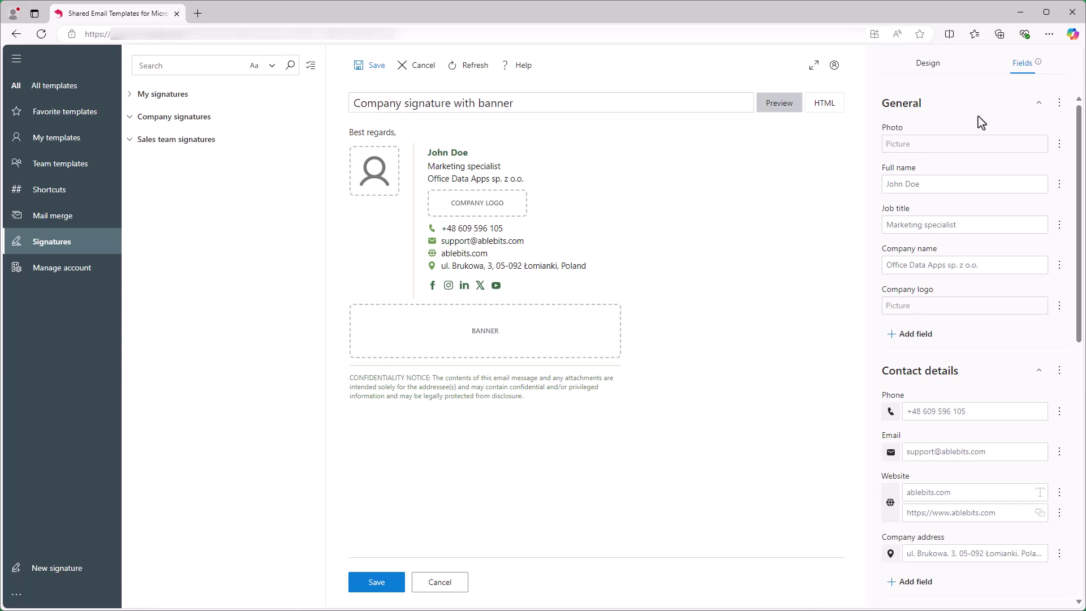
Step: Load the General fields from Azure AD properties: photo, display name, job title and company name
click(1057, 105)
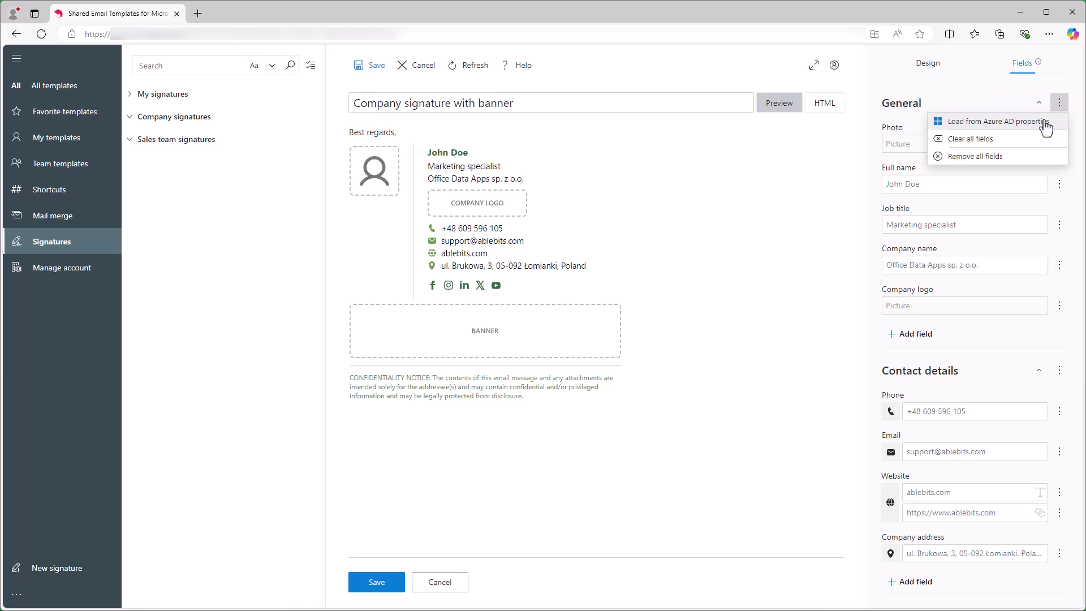
click(1045, 122)
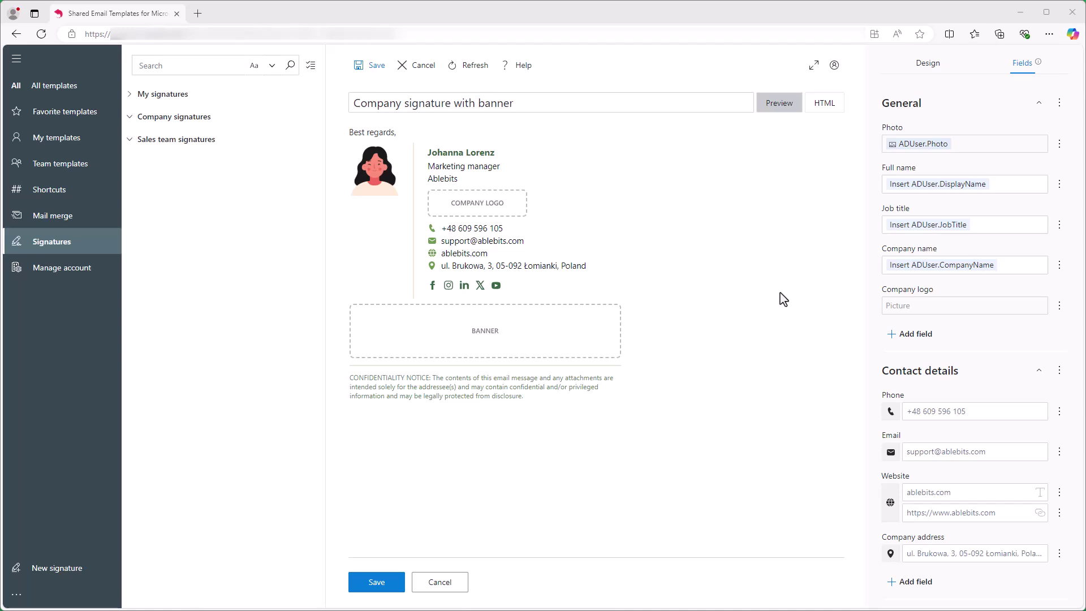
Step: Remove the Company logo, Disclaimer and Divider fields from the signature
click(1058, 307)
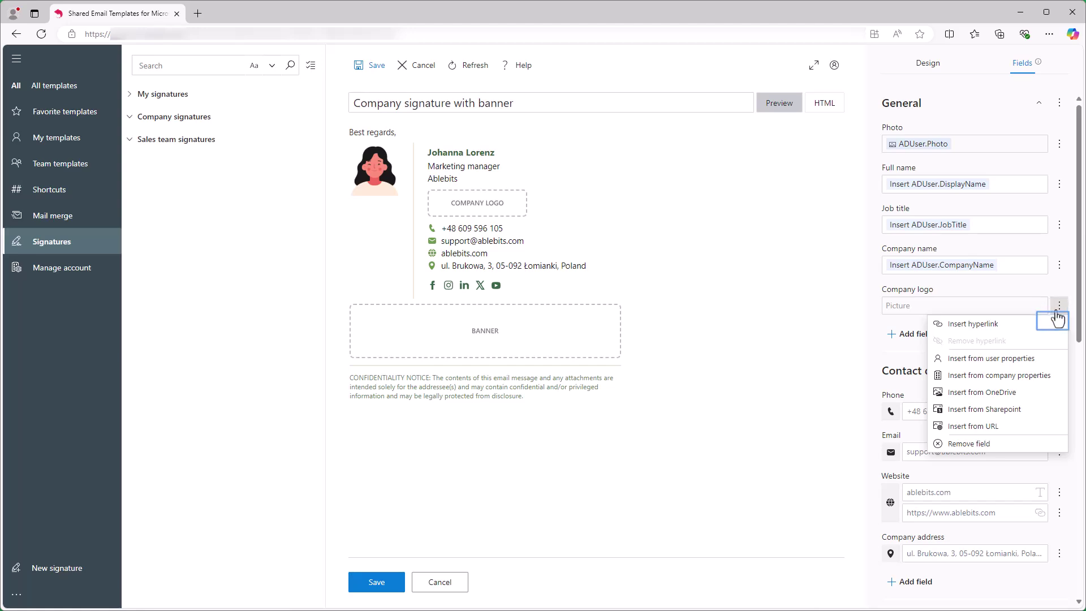
click(1005, 446)
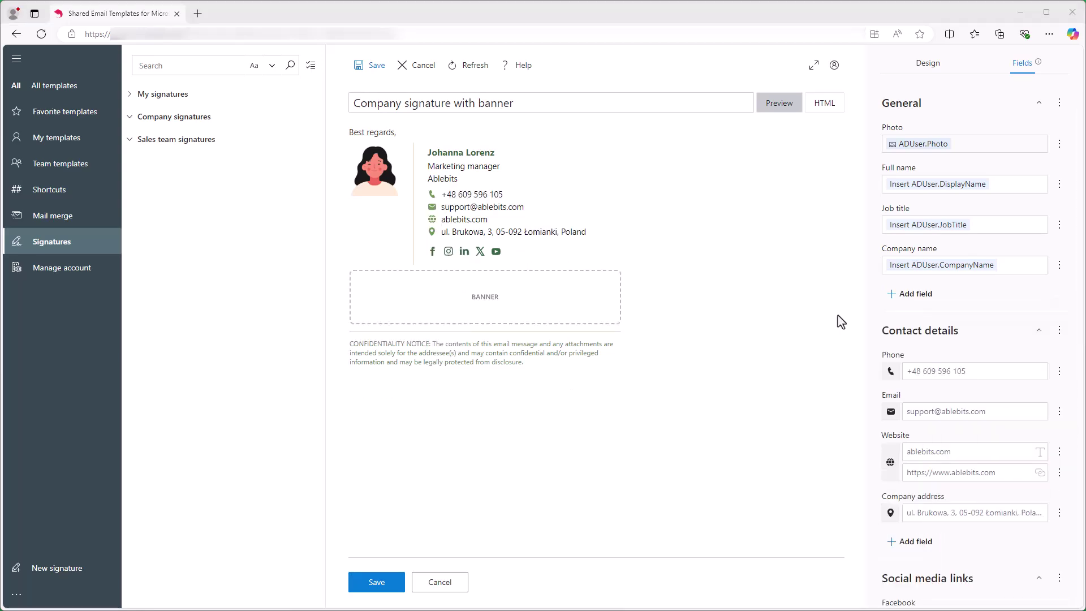
scroll(1068, 548, down, 10)
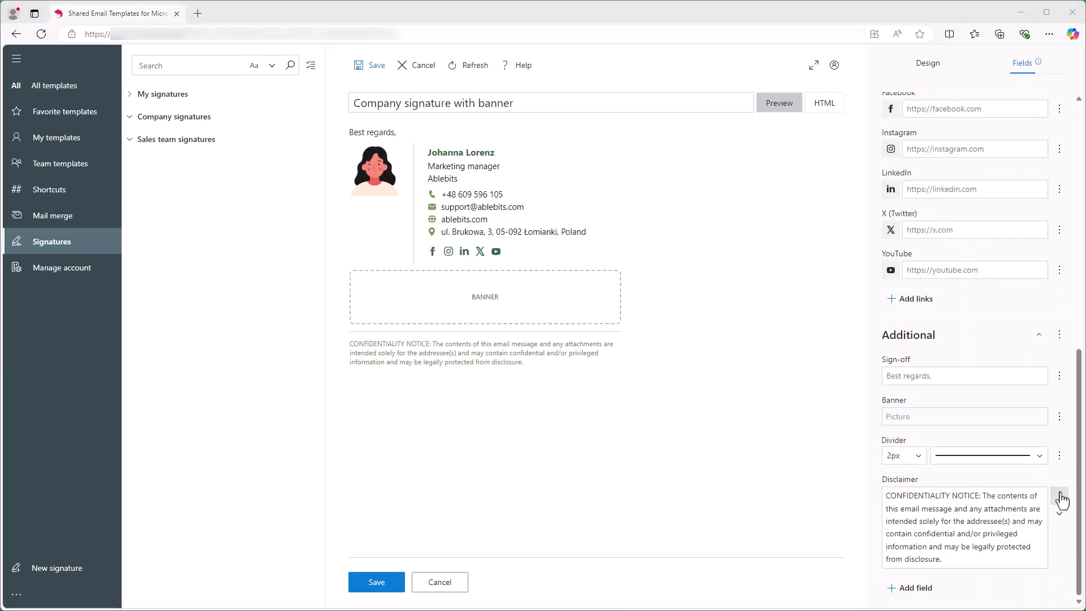
click(1059, 497)
click(1055, 481)
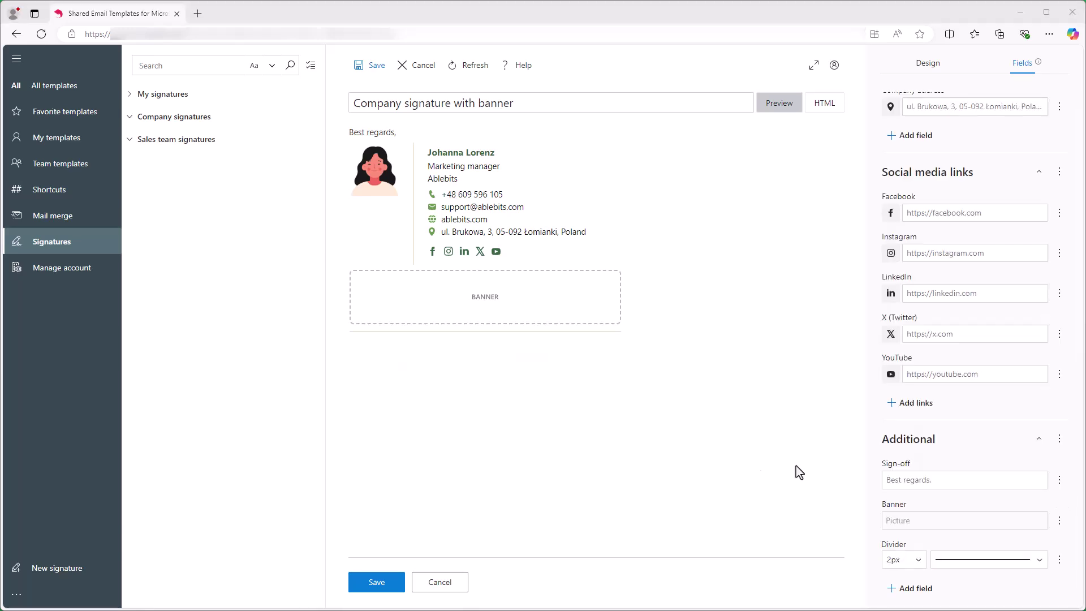
click(1060, 559)
click(1048, 543)
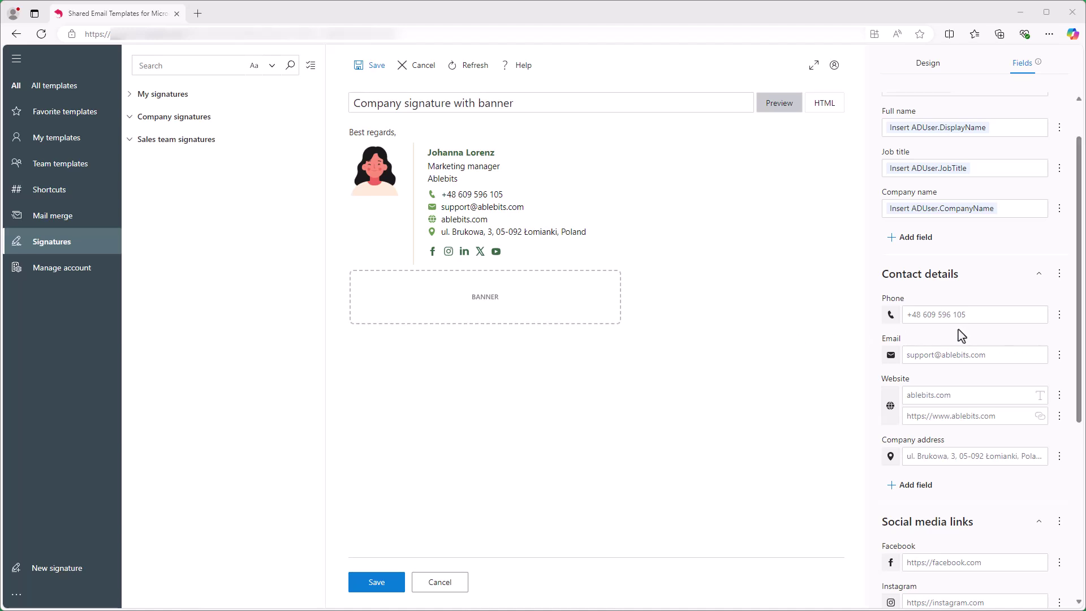
Step: Link the Phone and Email fields to the company's Phone and Email properties
click(1056, 318)
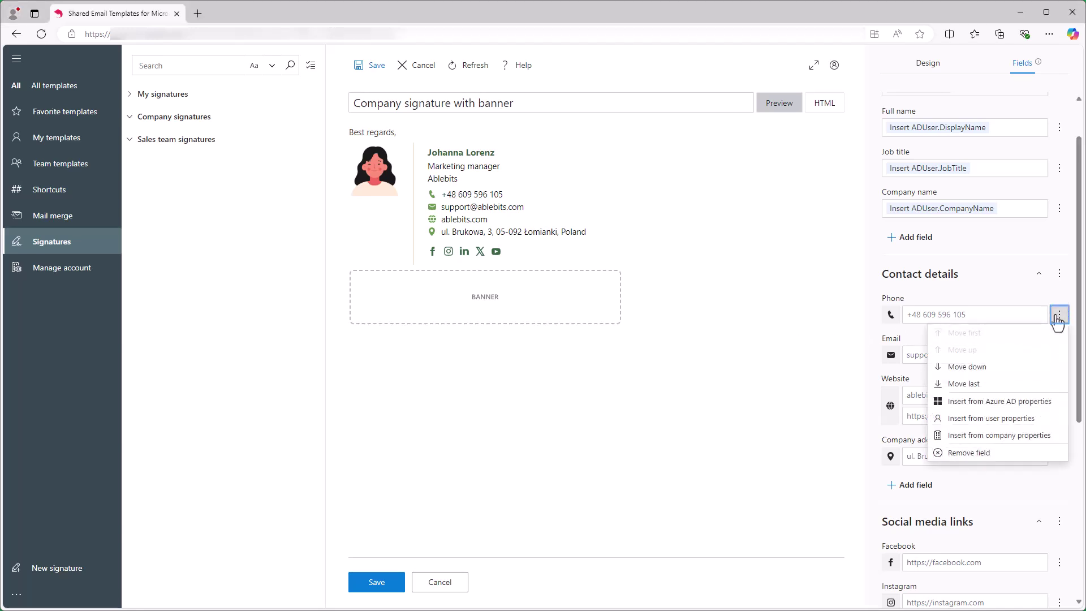
click(1042, 437)
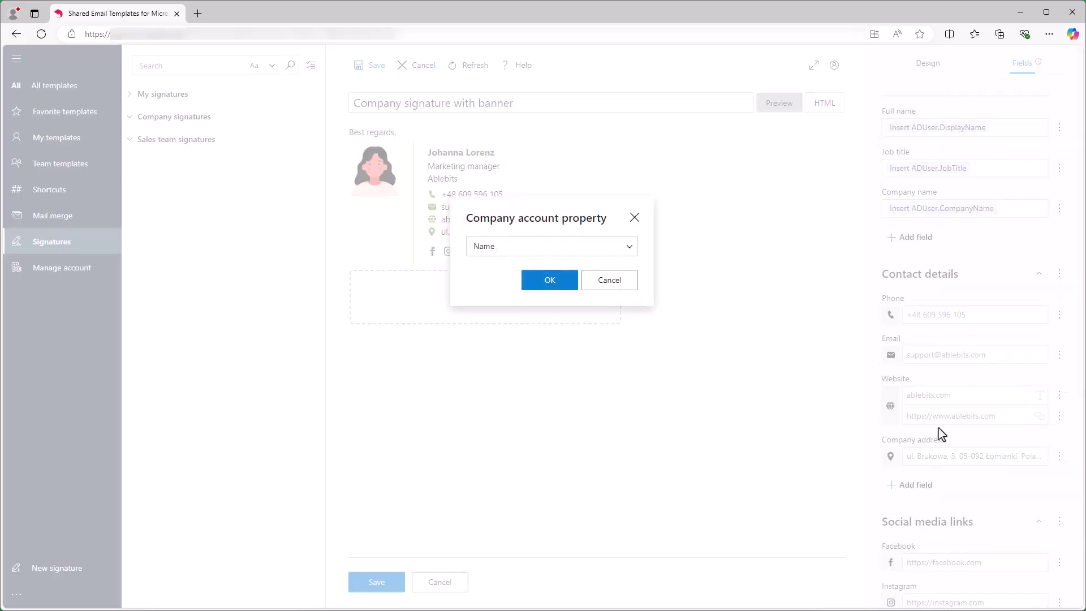
click(620, 253)
click(601, 331)
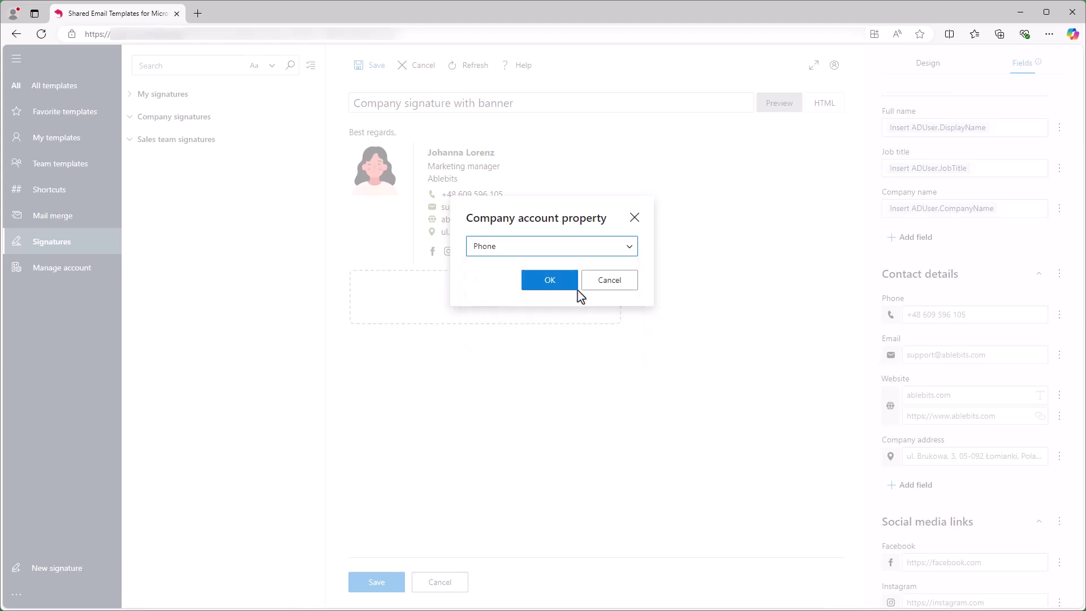
click(575, 293)
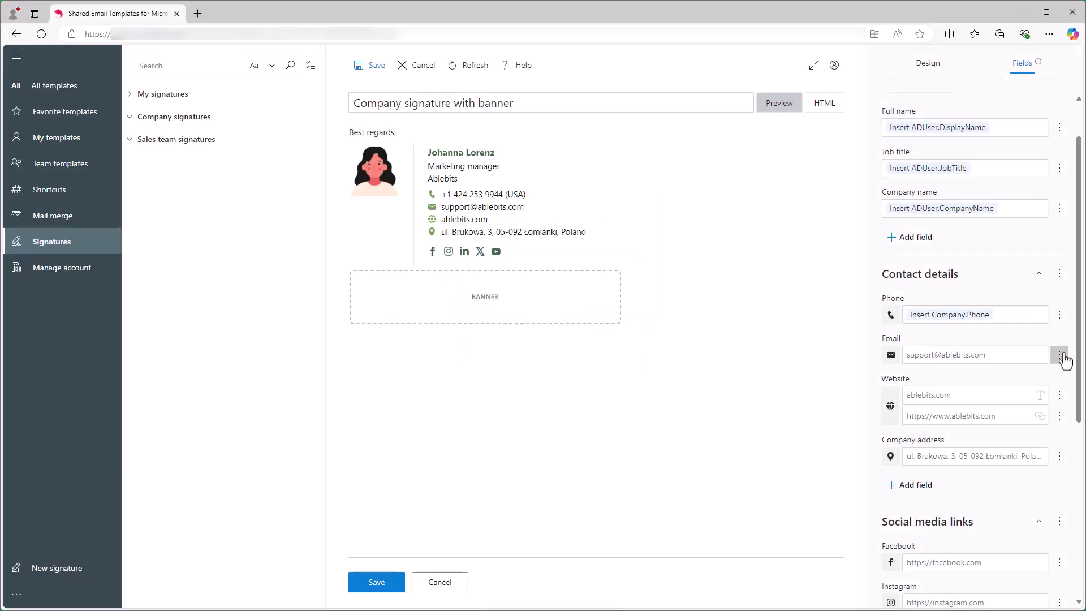
click(1061, 355)
click(1043, 479)
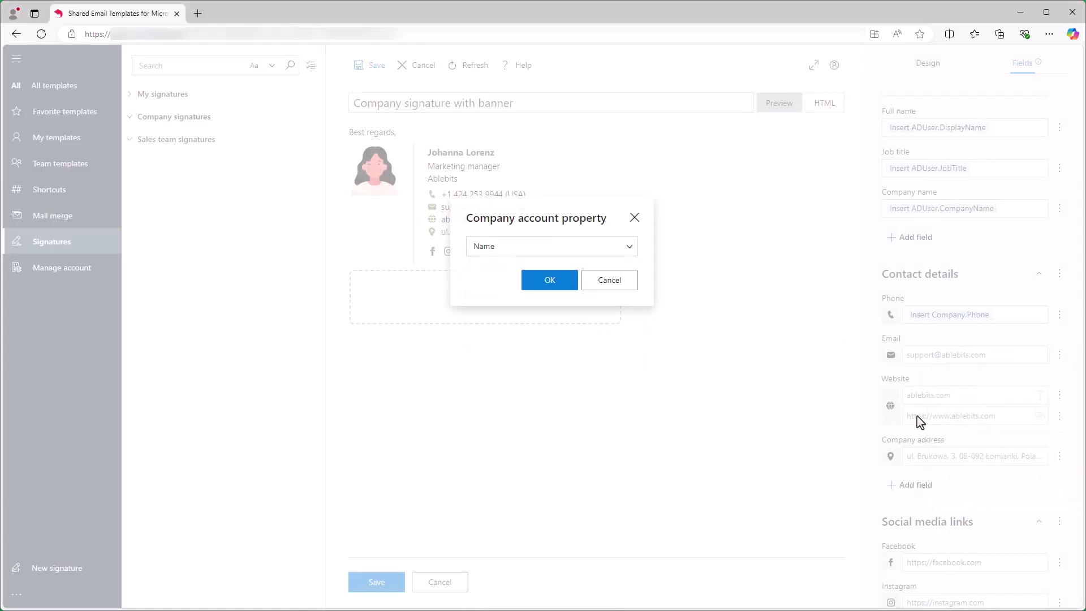
click(622, 252)
click(596, 308)
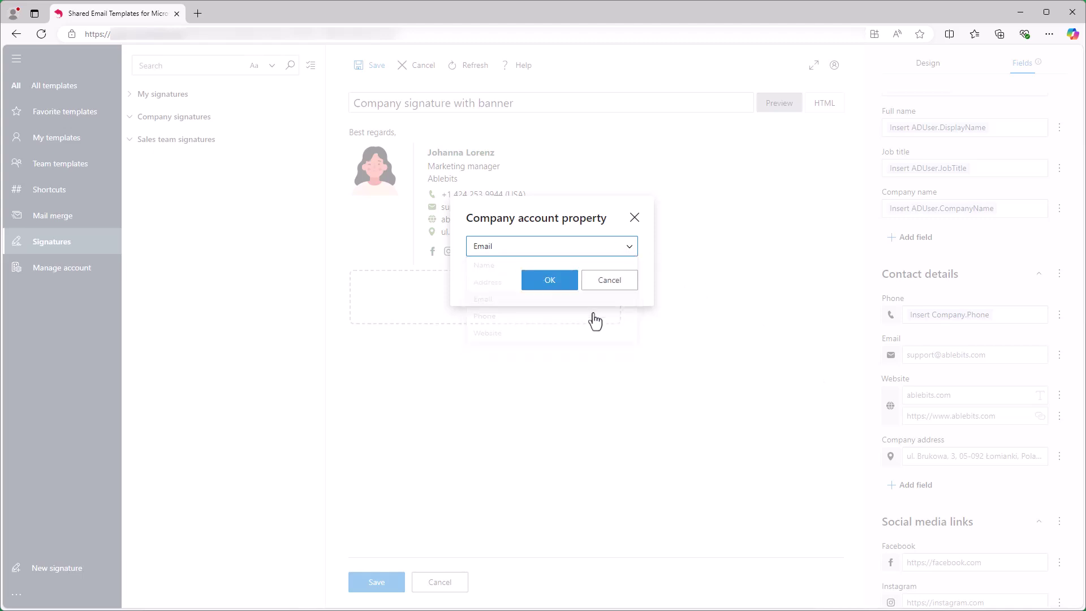
click(563, 283)
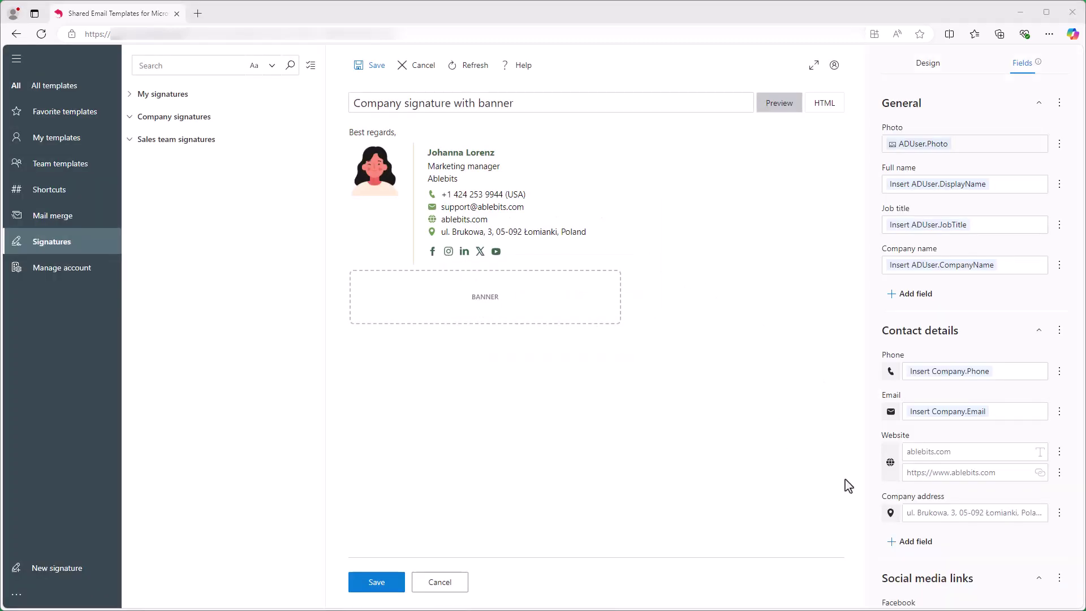
Step: Set the website text to 'ablebits.com' and link it to the company Website property
click(967, 452)
text(ablebits.com)
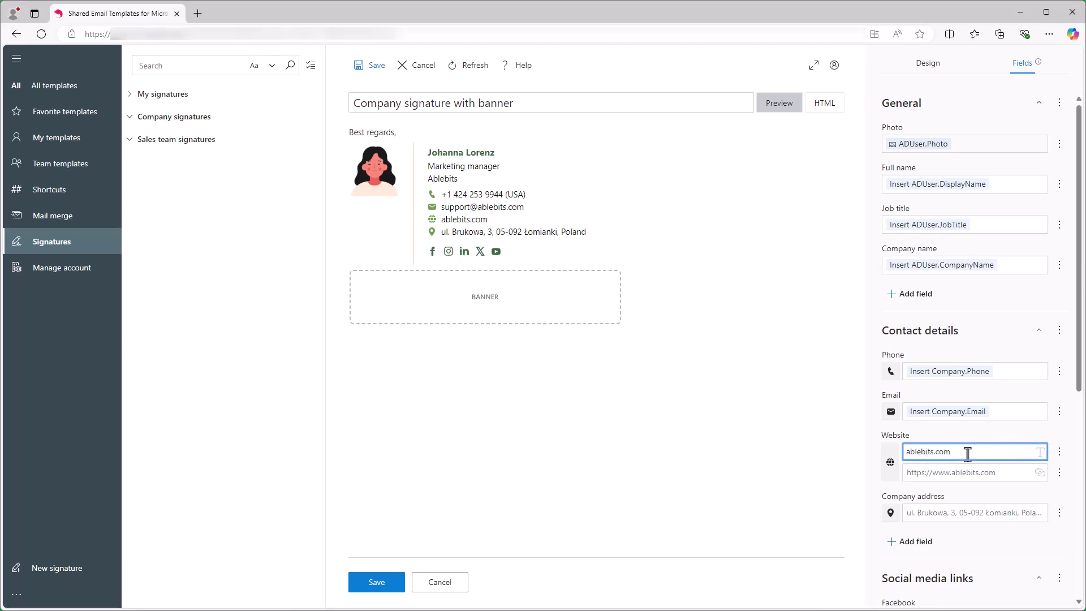
click(1059, 472)
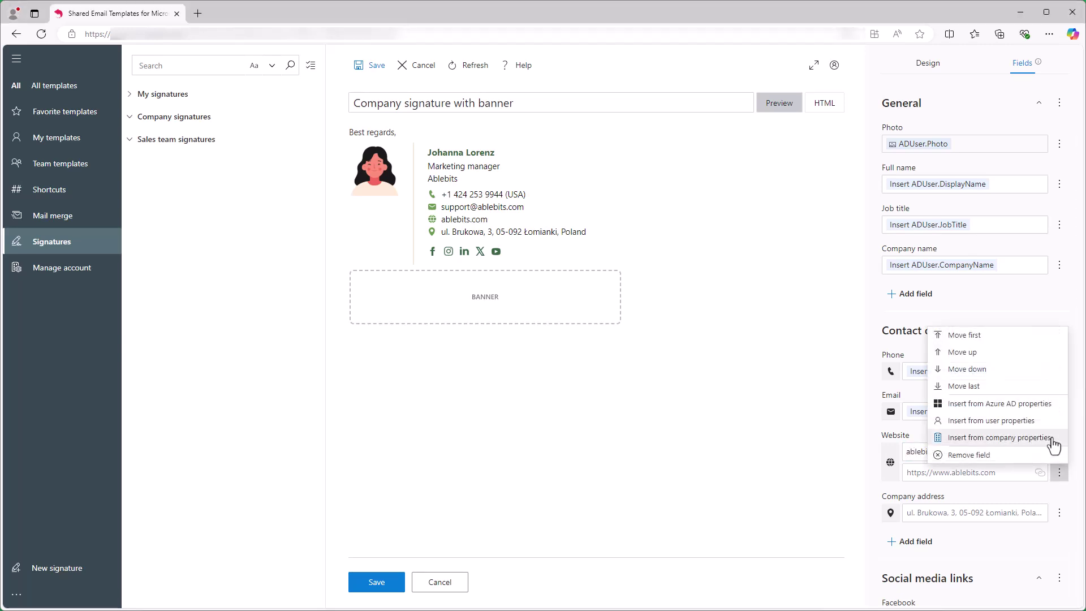
click(973, 441)
click(627, 247)
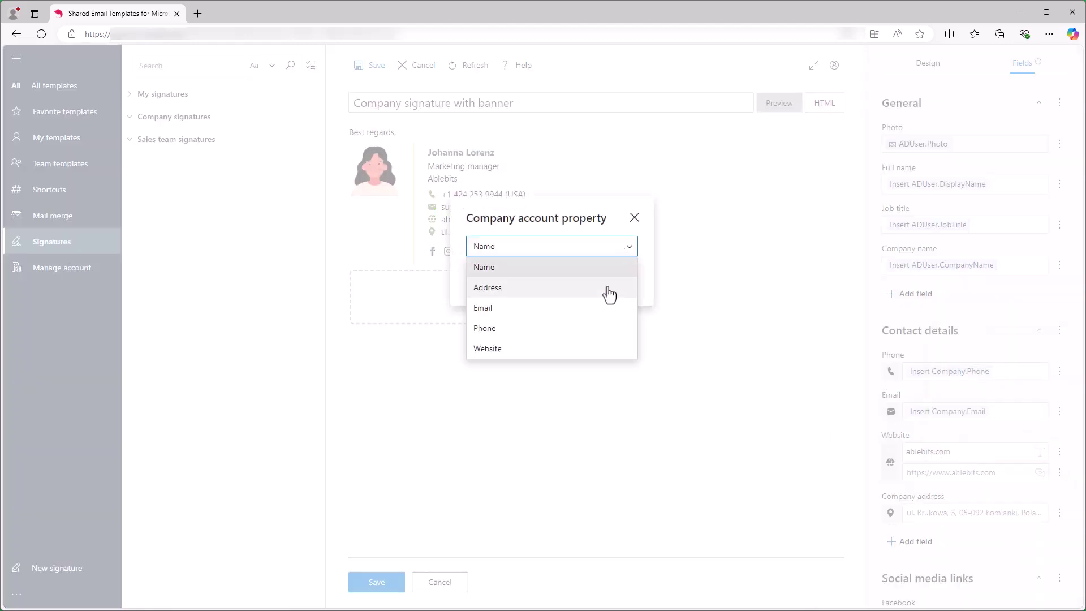
click(589, 350)
click(556, 280)
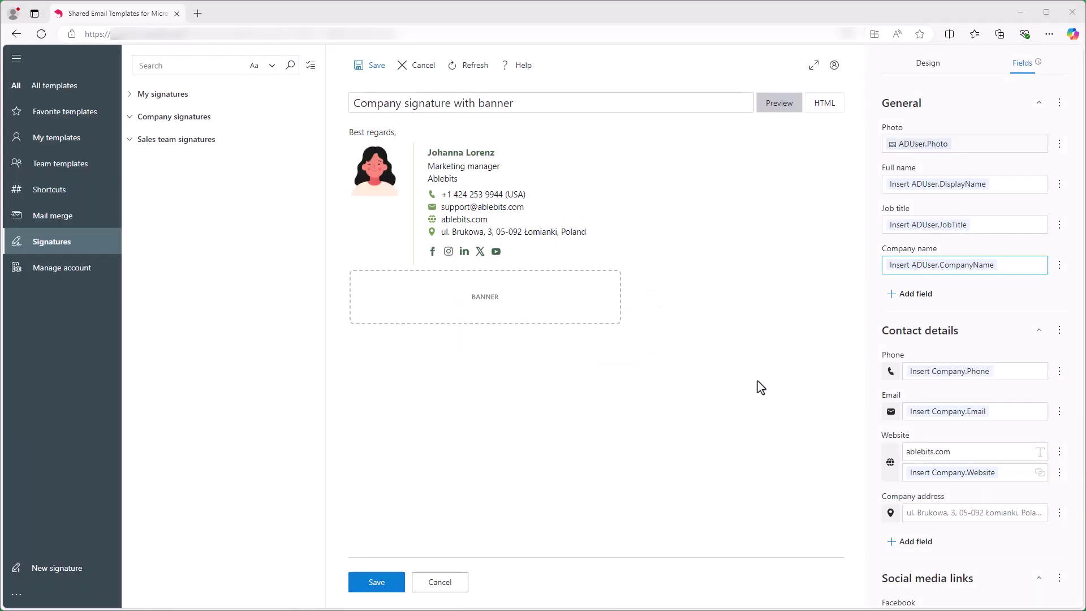
Step: Remove the Company address field and paste the Facebook, LinkedIn and YouTube page URLs
click(1060, 512)
click(968, 496)
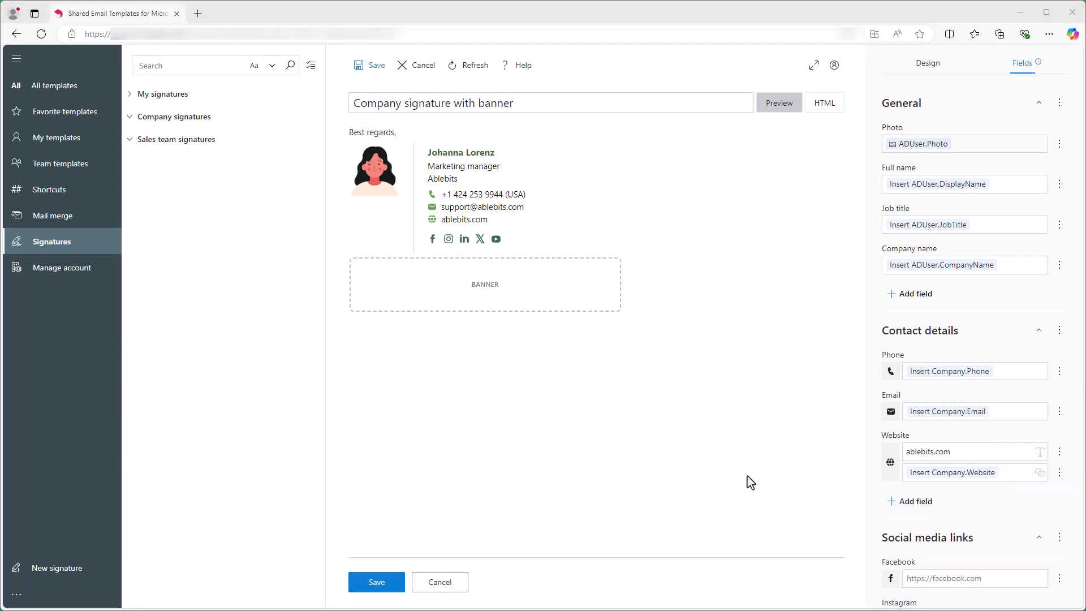
scroll(1026, 532, down, 5)
click(1027, 253)
text(https://www.facebook.com/ablebits)
click(973, 332)
text(https://www.linkedin.com/company/ablebits)
click(964, 413)
text(https://www.youtube.com/@Ablebits_com)
Step: Remove the Instagram and X link fields from the signature
click(1059, 267)
click(1028, 450)
click(1059, 359)
click(1053, 488)
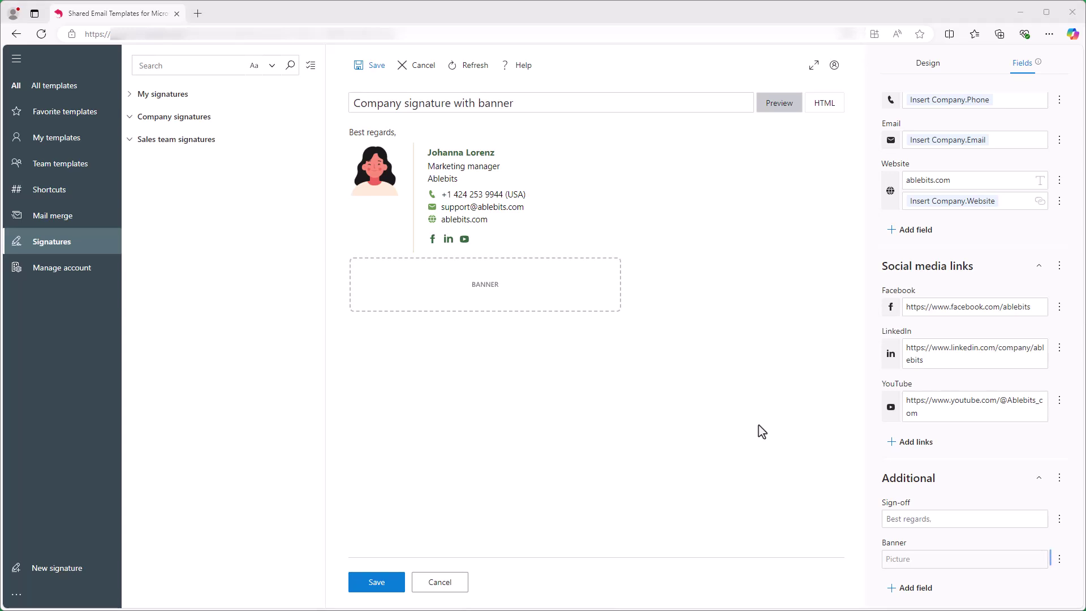
Step: Insert Banner.png from OneDrive's Shared > Images folder into the Banner field
click(1059, 559)
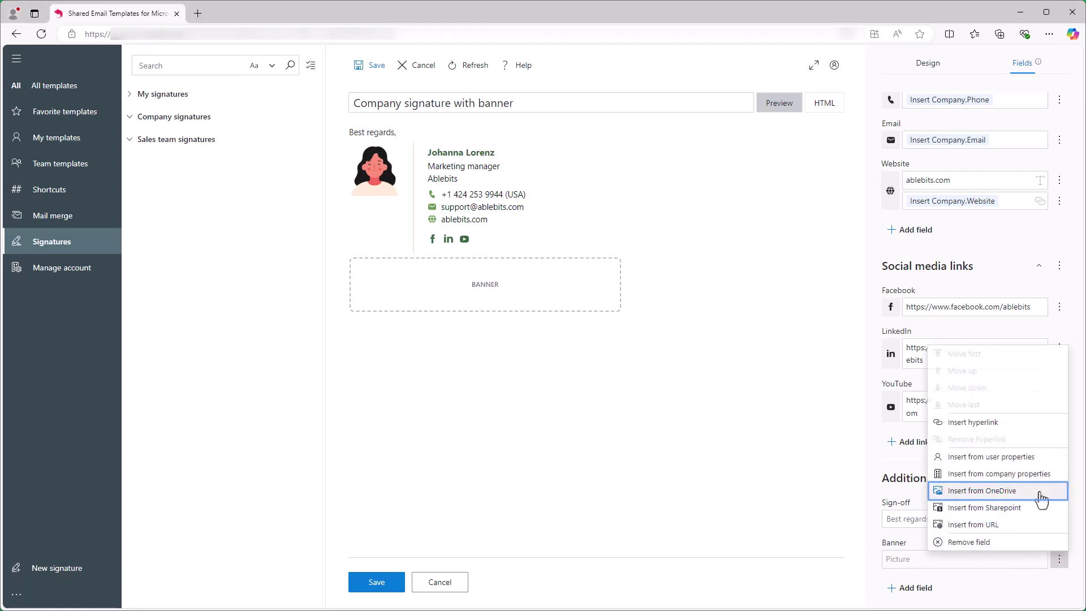
click(1041, 493)
click(964, 148)
click(989, 131)
click(961, 148)
click(918, 588)
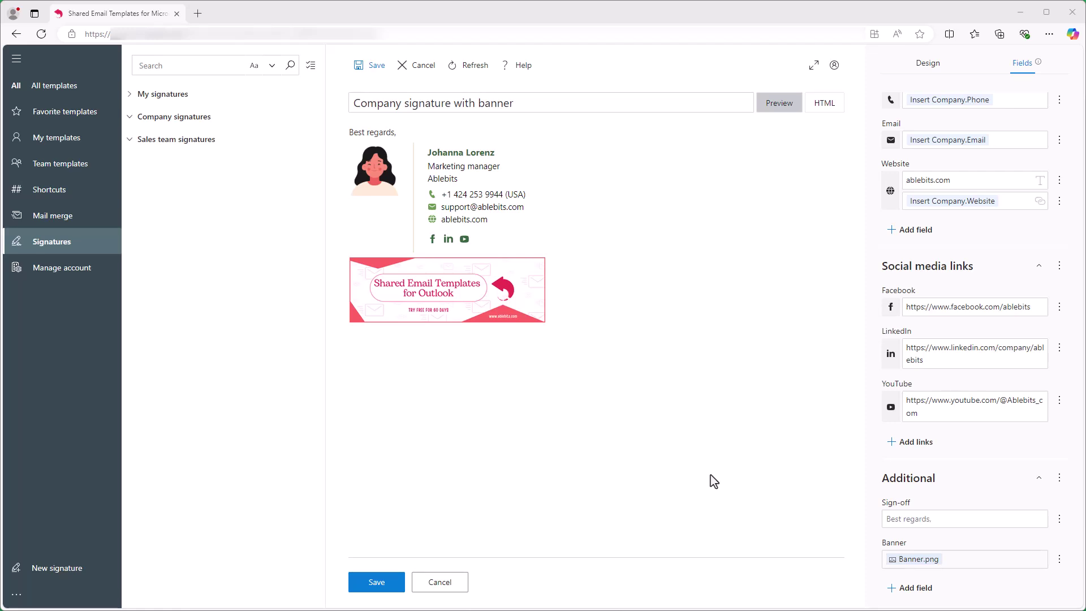
Step: Paste the ablebits.com product page URL as the banner's hyperlink, then save the signature
key(Tab)
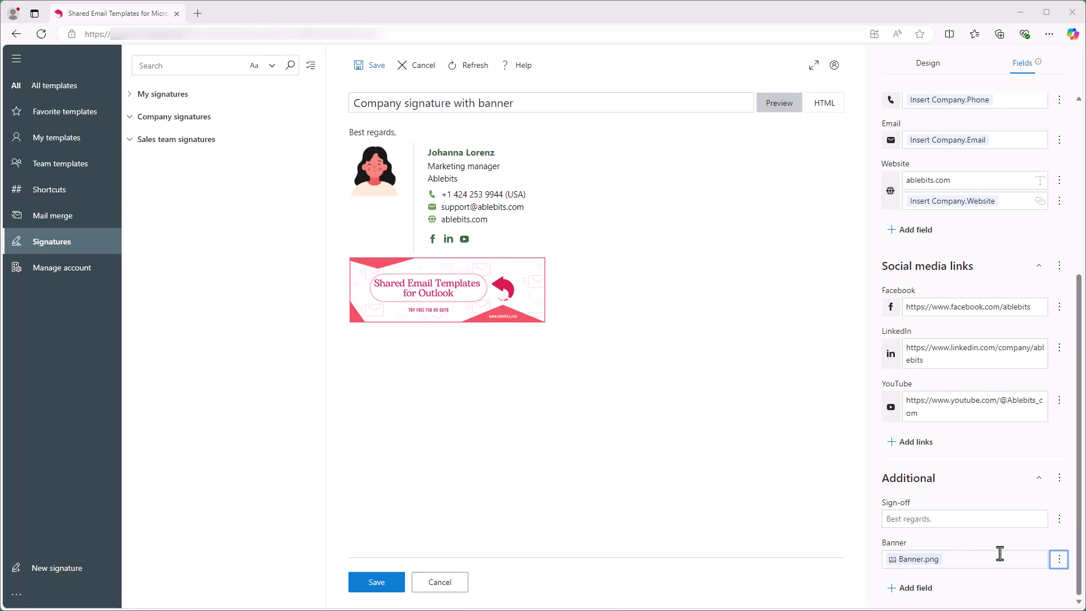
click(1059, 558)
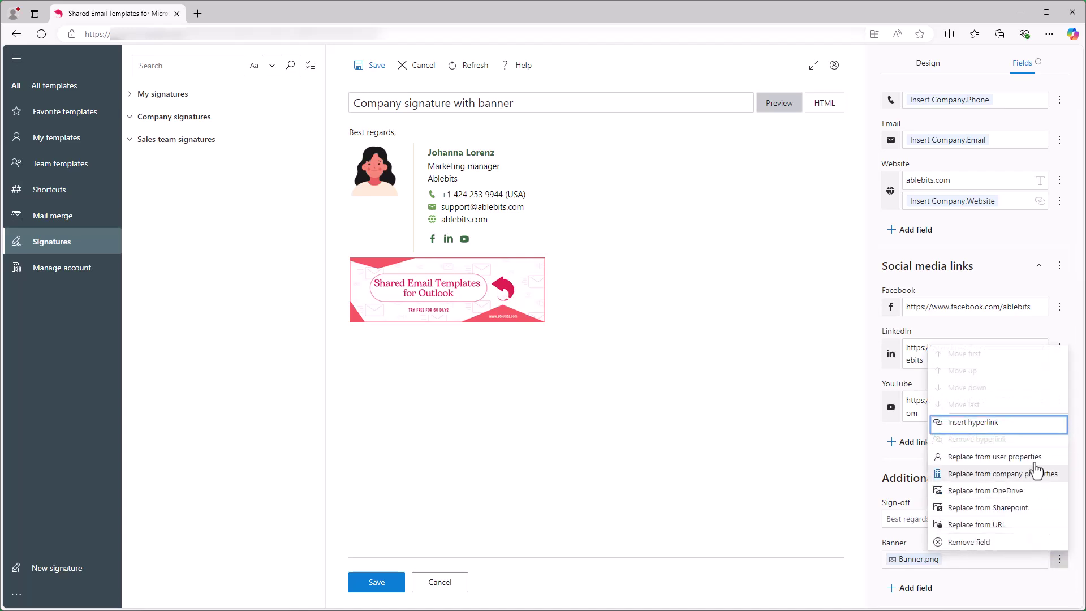
click(1038, 425)
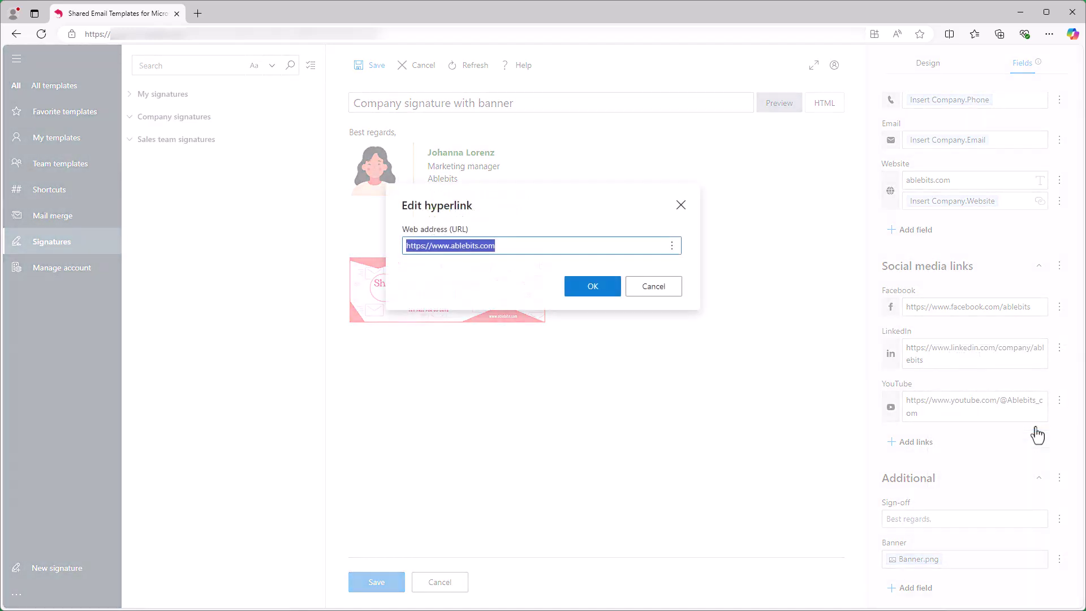
text(https://www.ablebits.com/outlook-shared-email-templates/index.php)
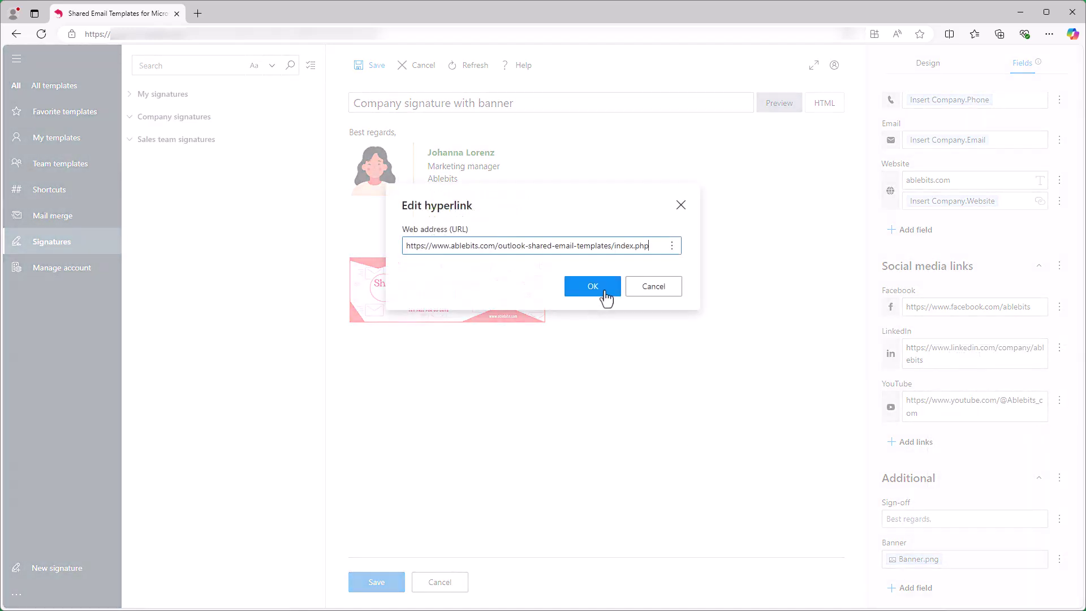
click(604, 292)
click(604, 292)
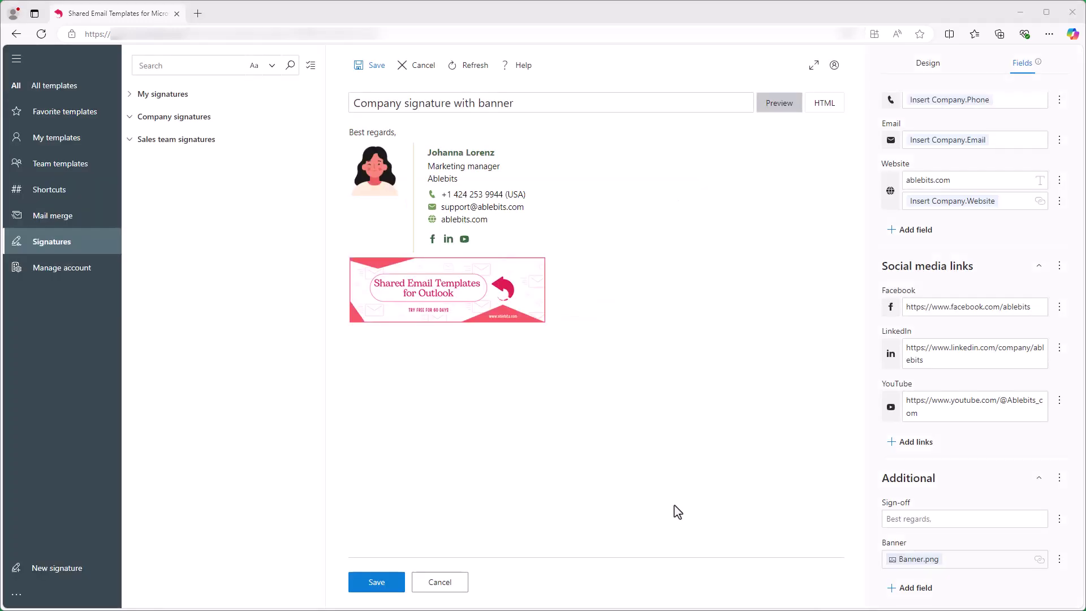
click(384, 582)
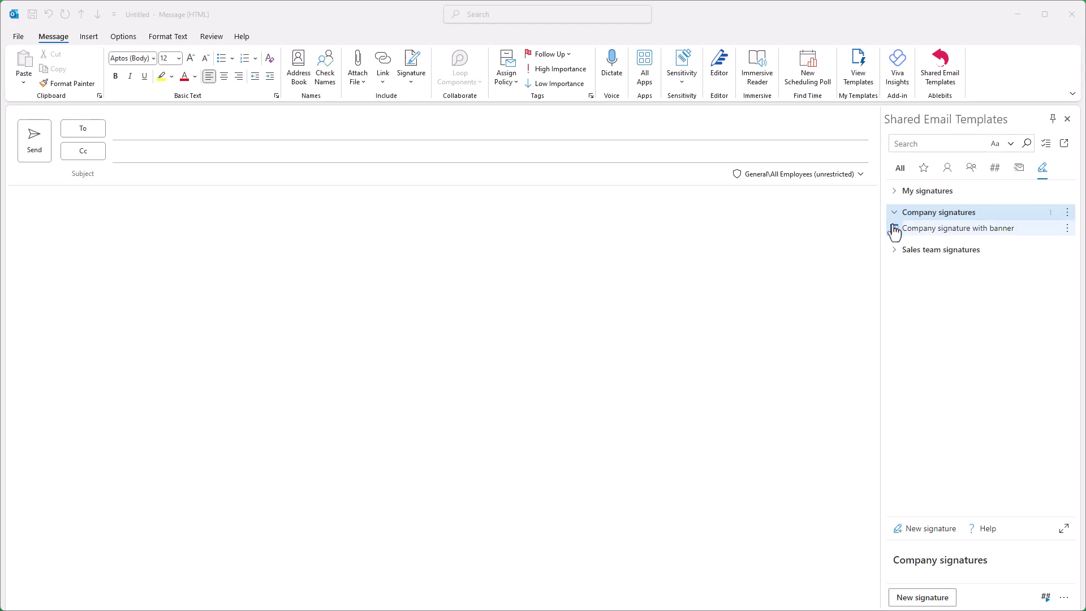
Step: Insert 'Company signature with banner' into a new message, test the banner link, then reopen it for editing
click(895, 231)
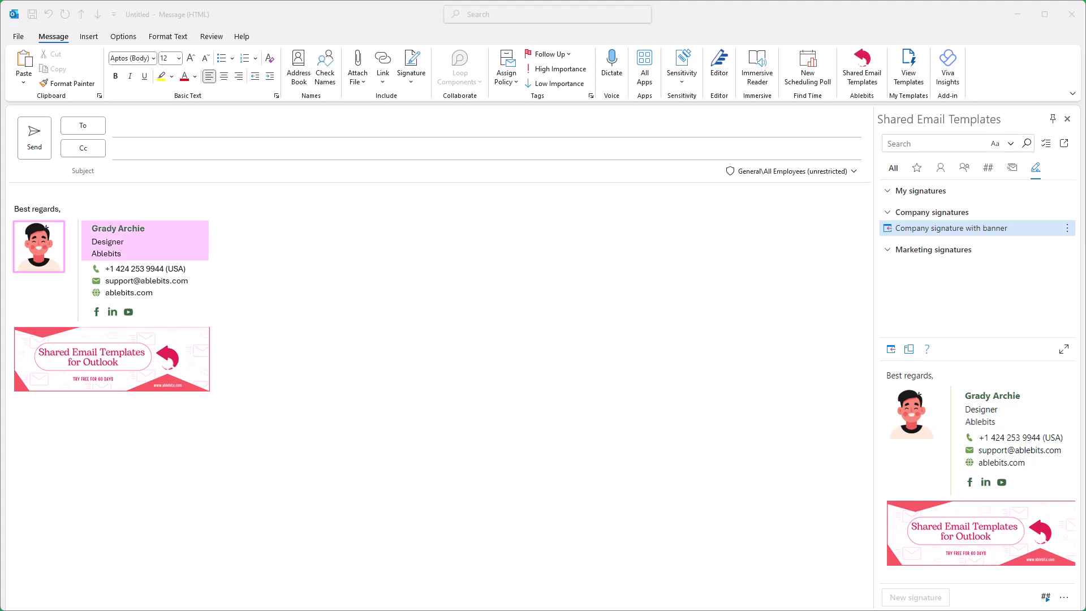
ctrl+click(110, 368)
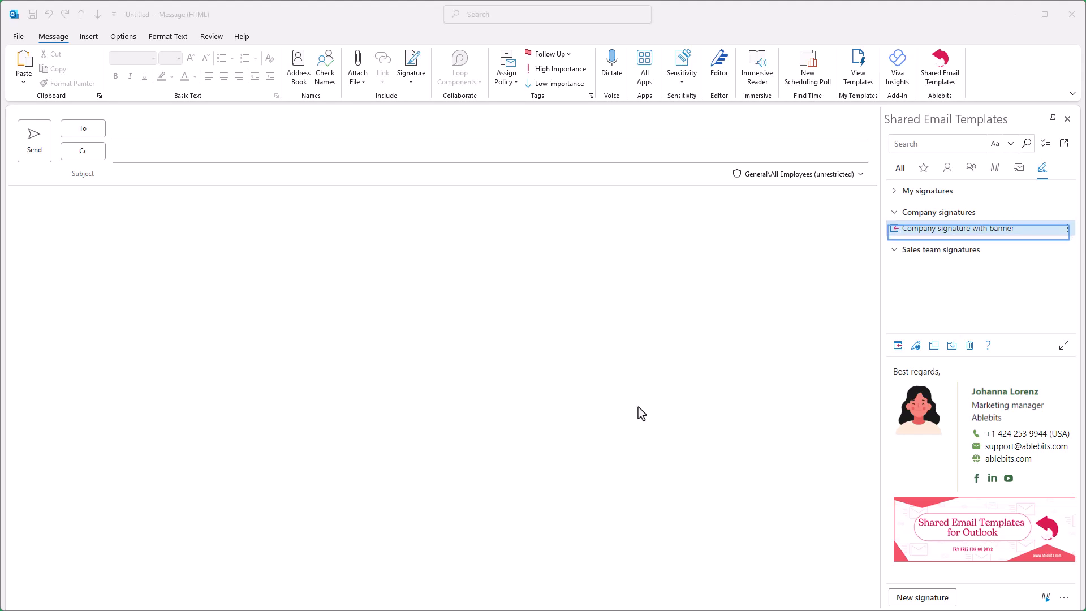
click(917, 346)
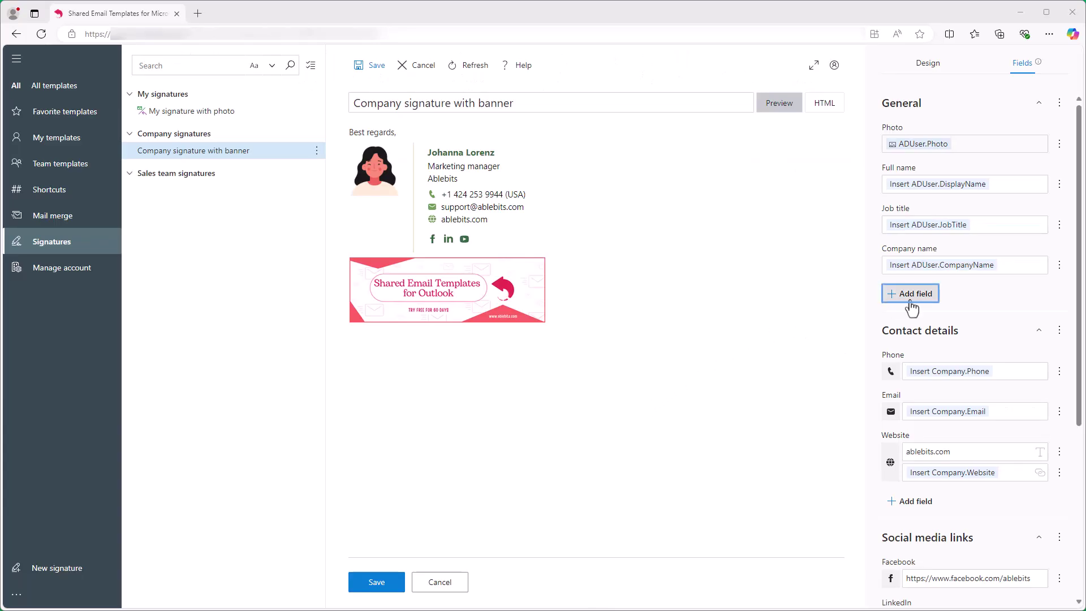
Step: Add a Company logo field to the signature beneath the name and title
click(915, 299)
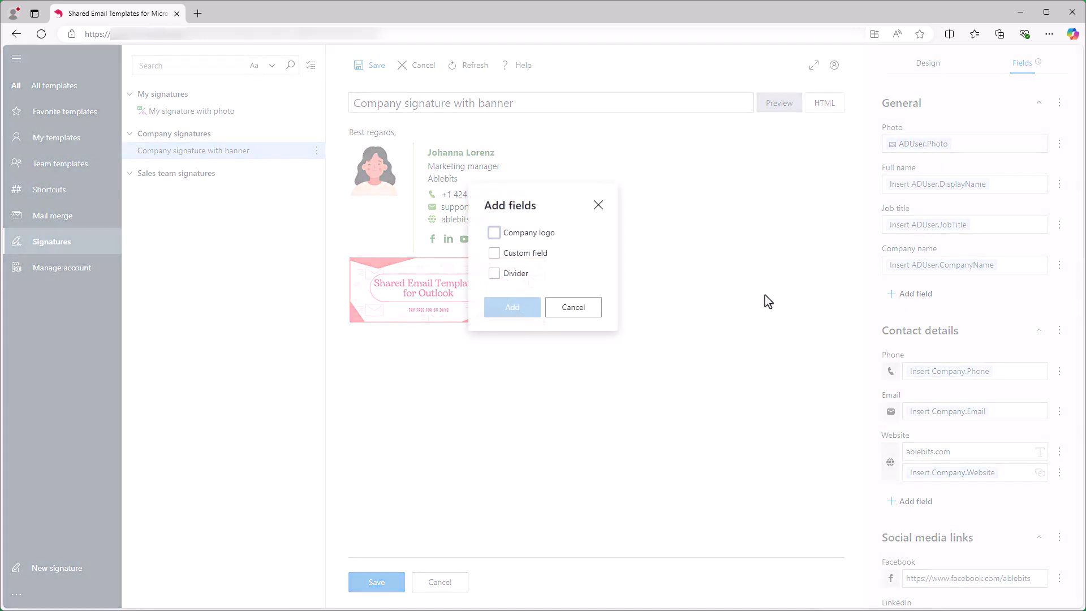
click(493, 233)
click(533, 318)
click(533, 318)
Step: Fill the Company logo field from the company Logo property and save the signature
click(1059, 305)
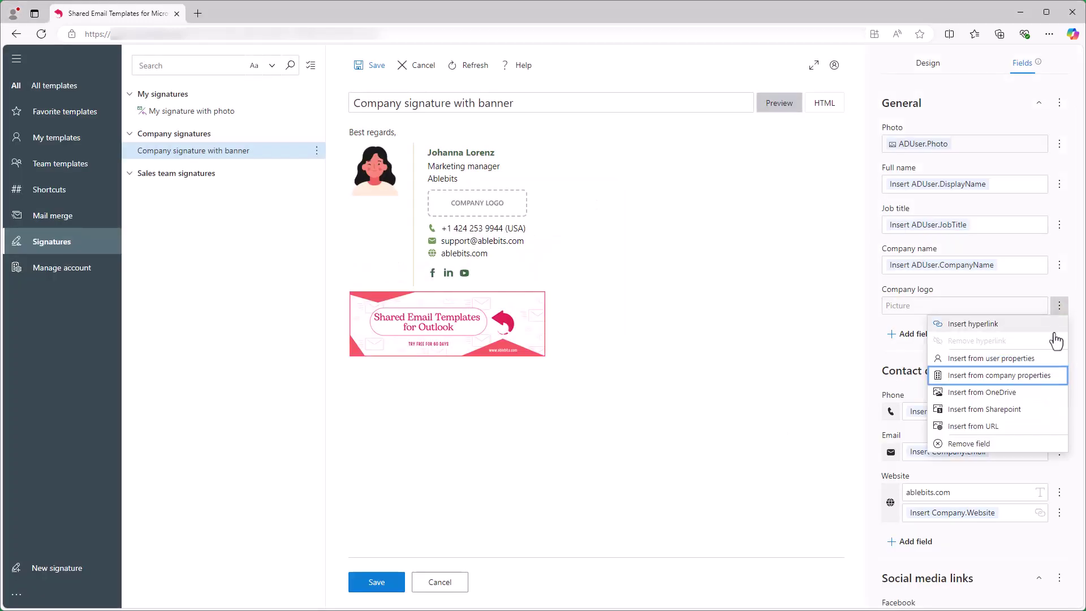
click(1046, 375)
click(557, 283)
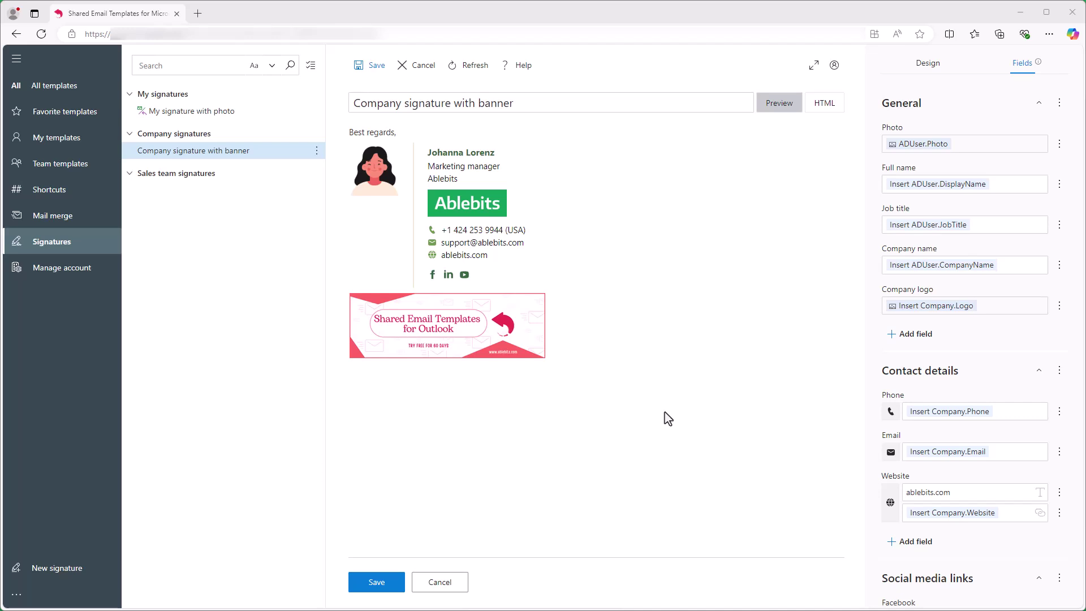
click(380, 581)
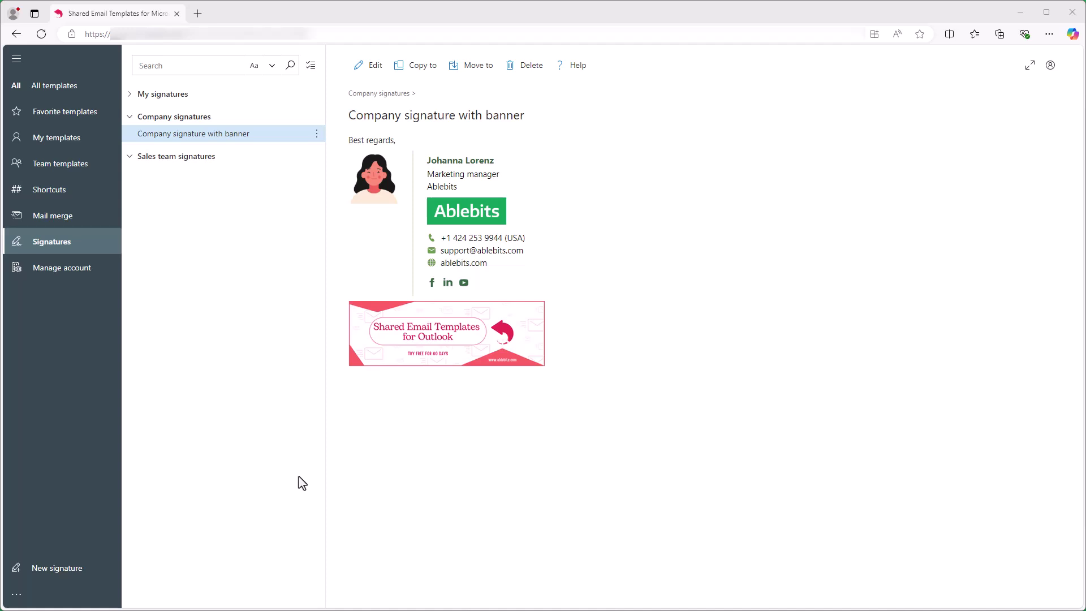
Step: Go to the account's Users list and select all six users at once
click(100, 269)
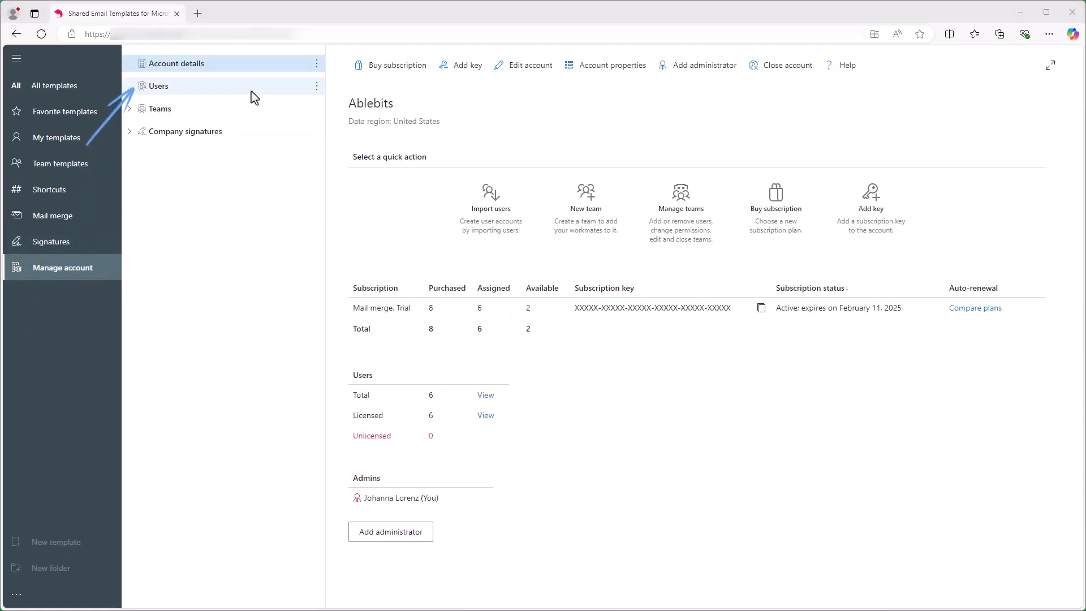
click(226, 87)
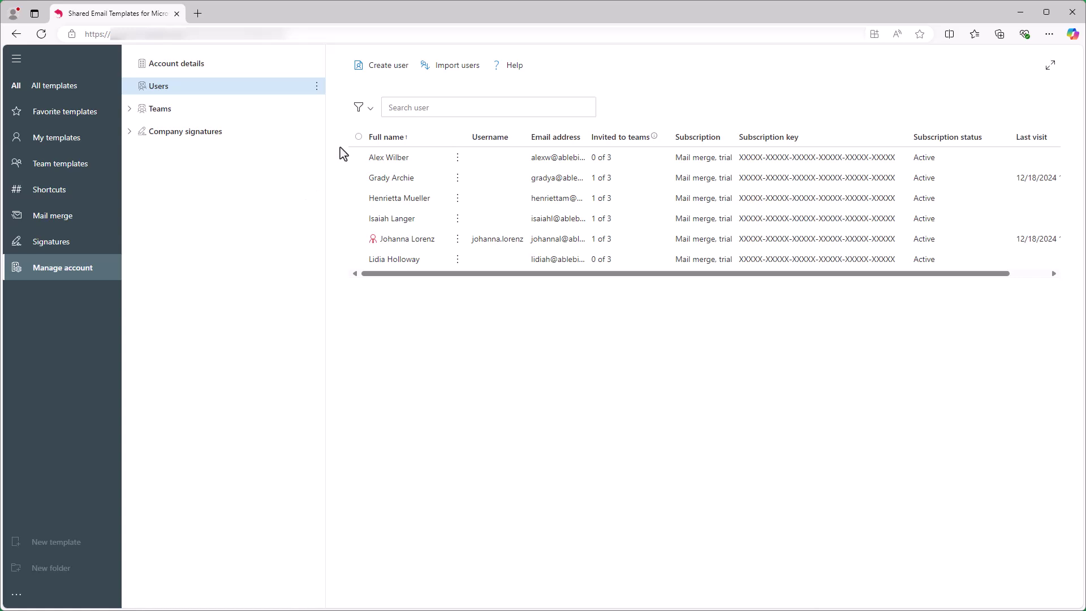
click(359, 137)
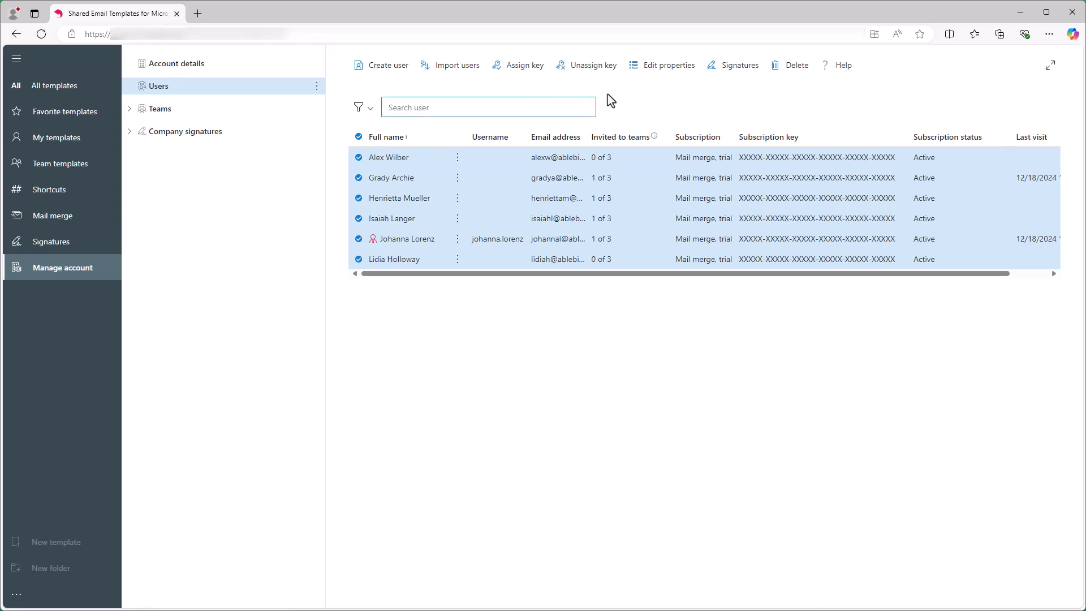
Step: Set Company signature with banner for new messages and replies, auto-insert it, and save
click(727, 79)
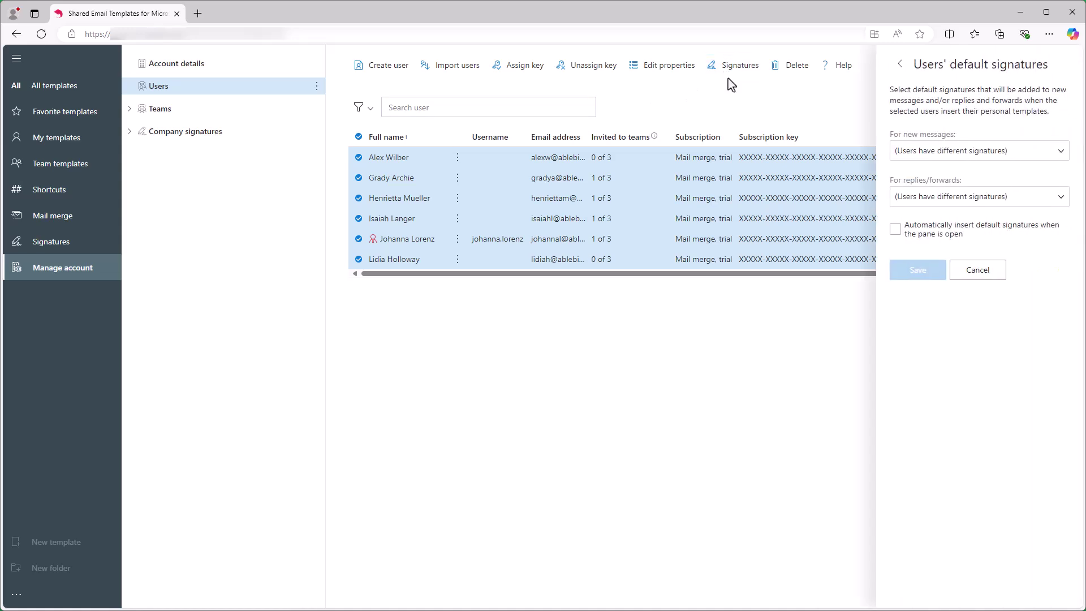
click(1061, 161)
click(1038, 238)
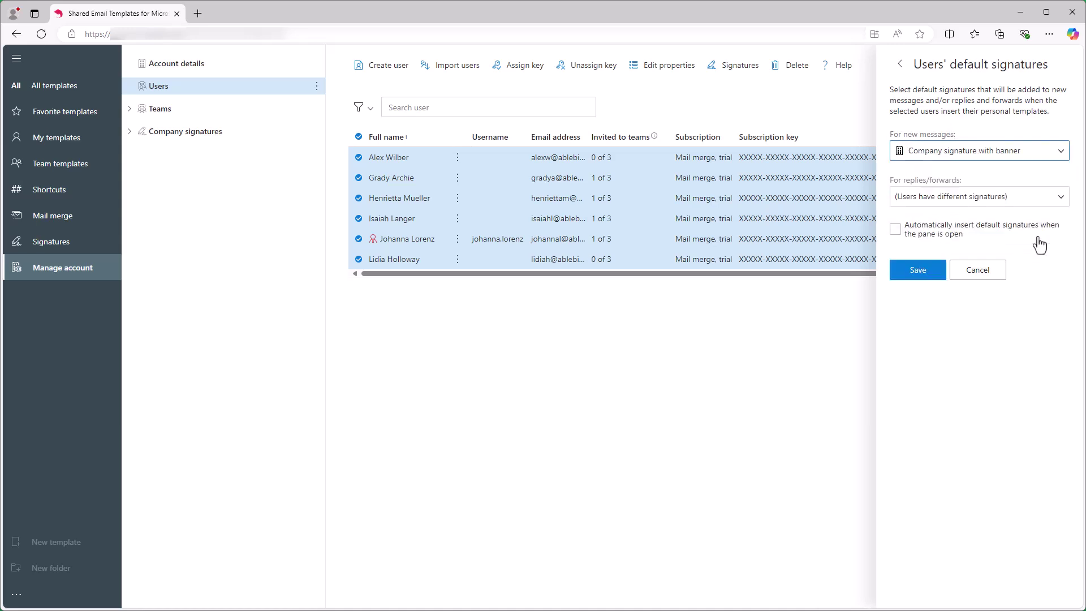
click(1061, 205)
click(1044, 280)
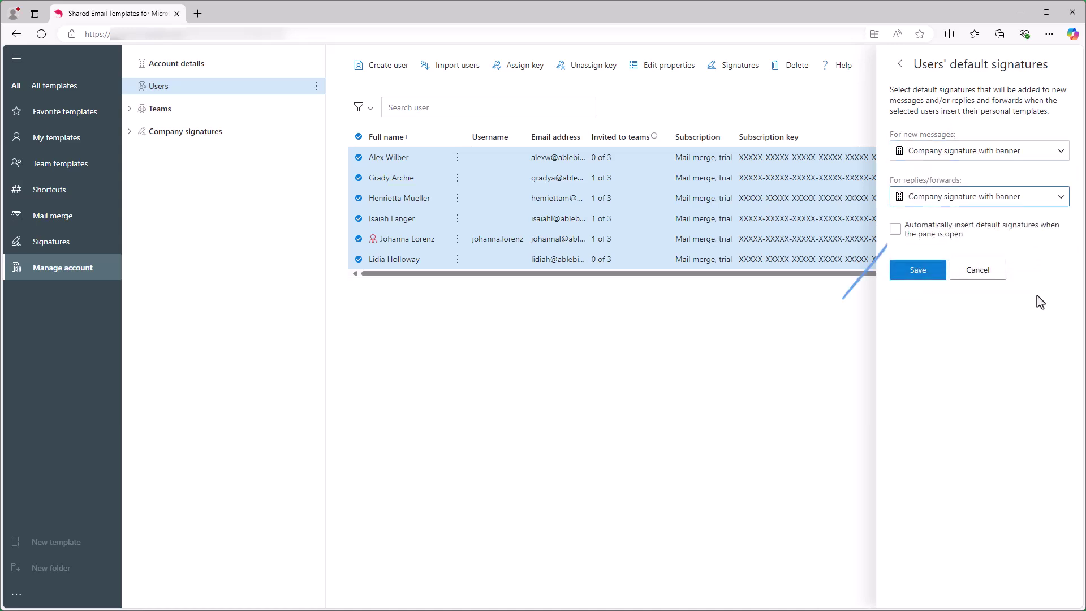
click(894, 230)
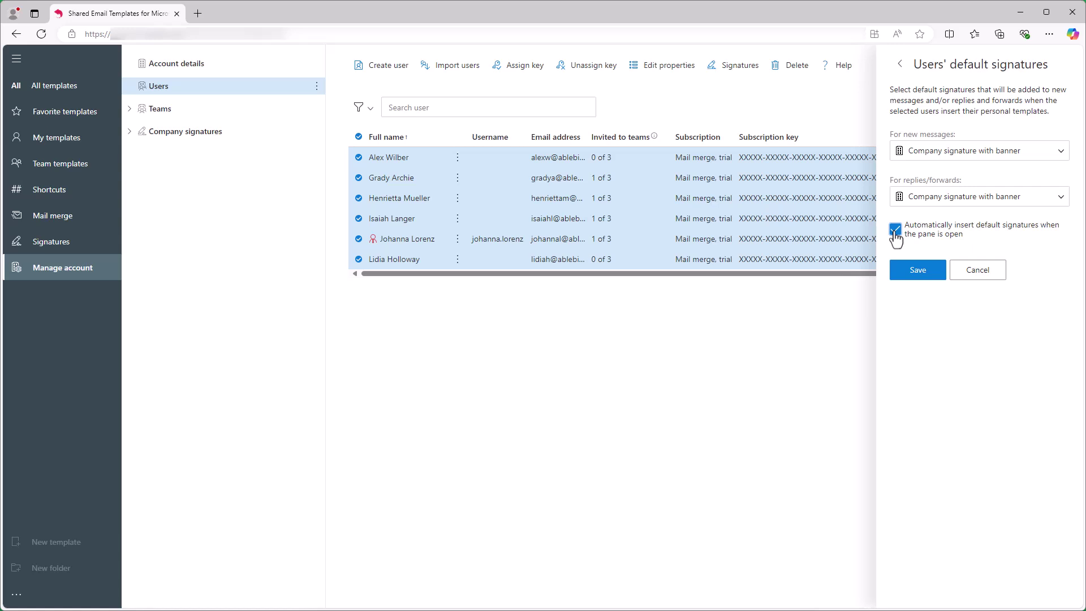
click(939, 282)
click(938, 281)
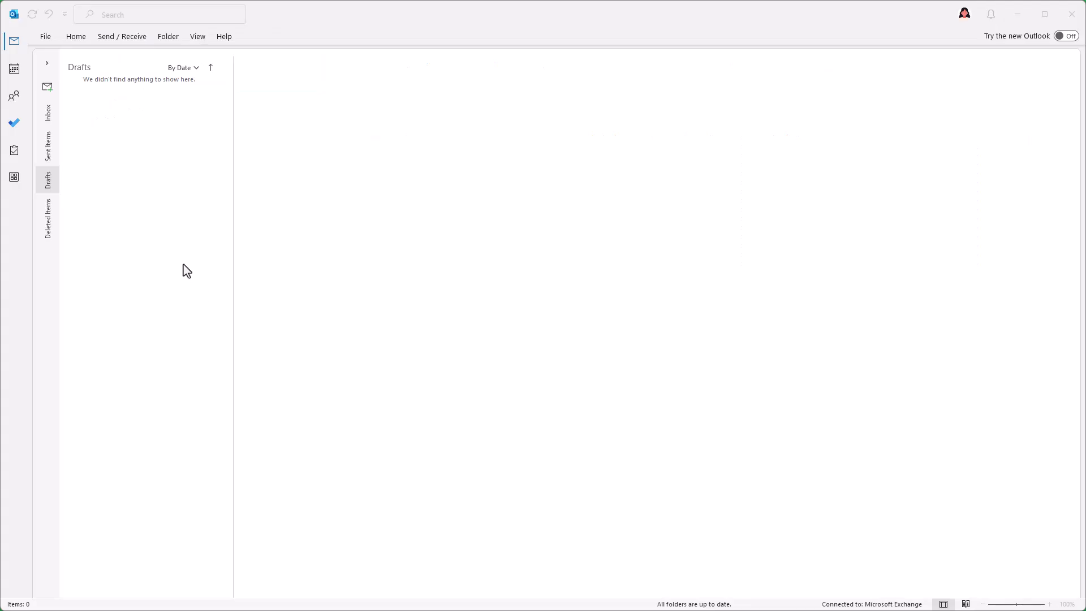
Step: Create a new email from the Home tab, opening the Shared Email Templates pane beside it
click(72, 37)
click(55, 74)
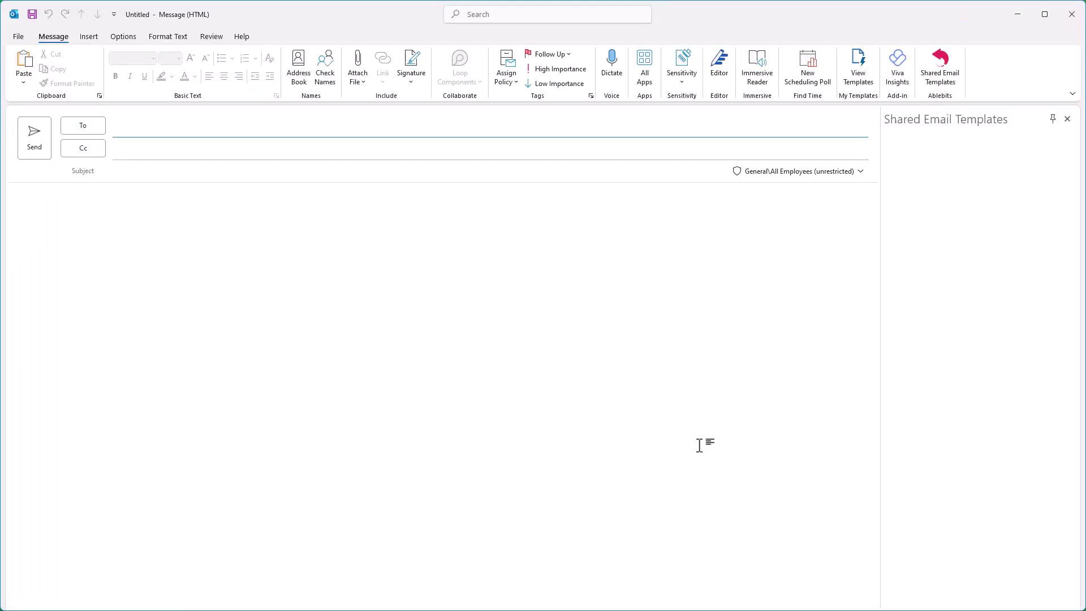